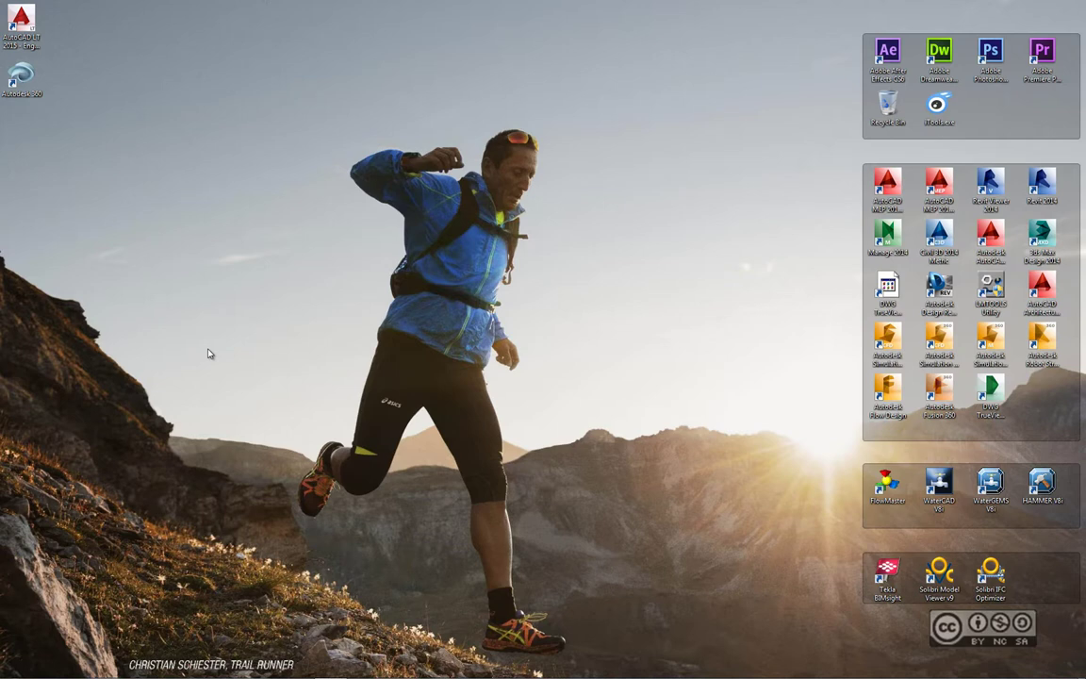
Launch AutoCAD LT 2015 from its desktop shortcut
{"action": "double_click", "coordinate": [26, 25]}
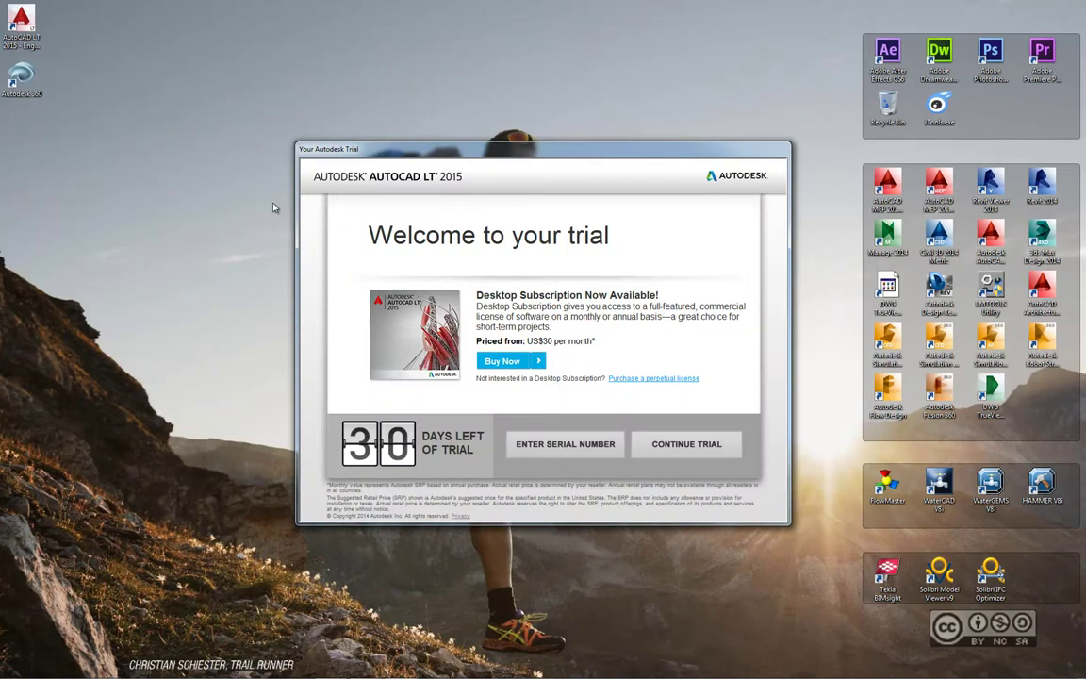
Choose Continue Trial, then move aside and dismiss the Desktop Analytics Program notice
{"action": "left_click", "coordinate": [683, 450]}
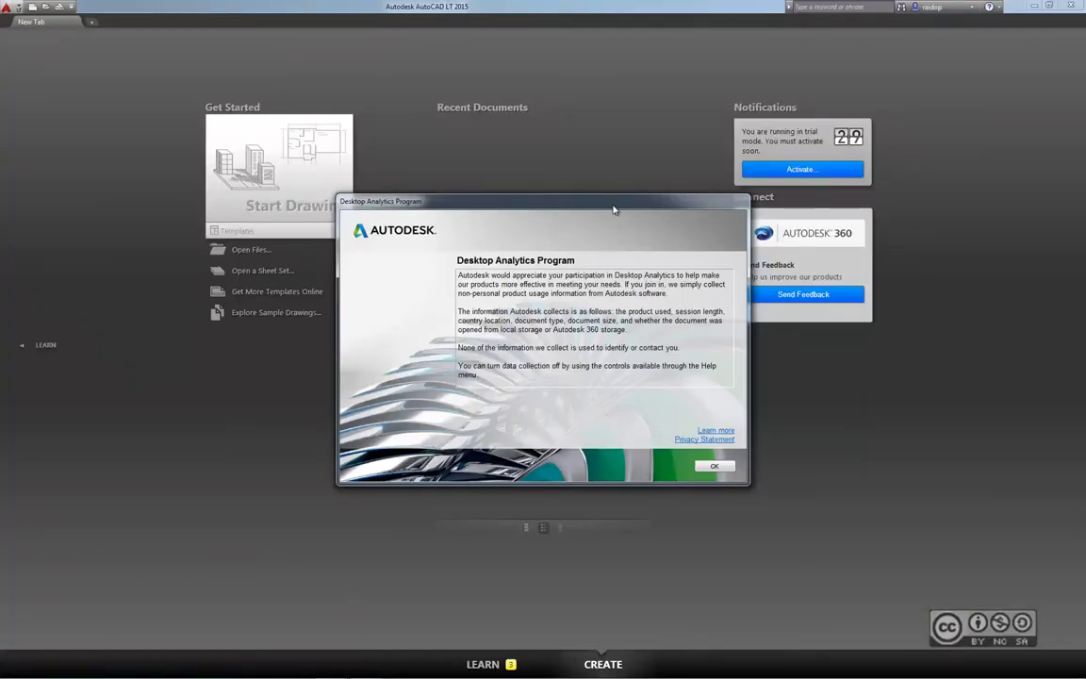
{"action": "left_click_drag", "start_coordinate": [590, 205], "coordinate": [509, 219]}
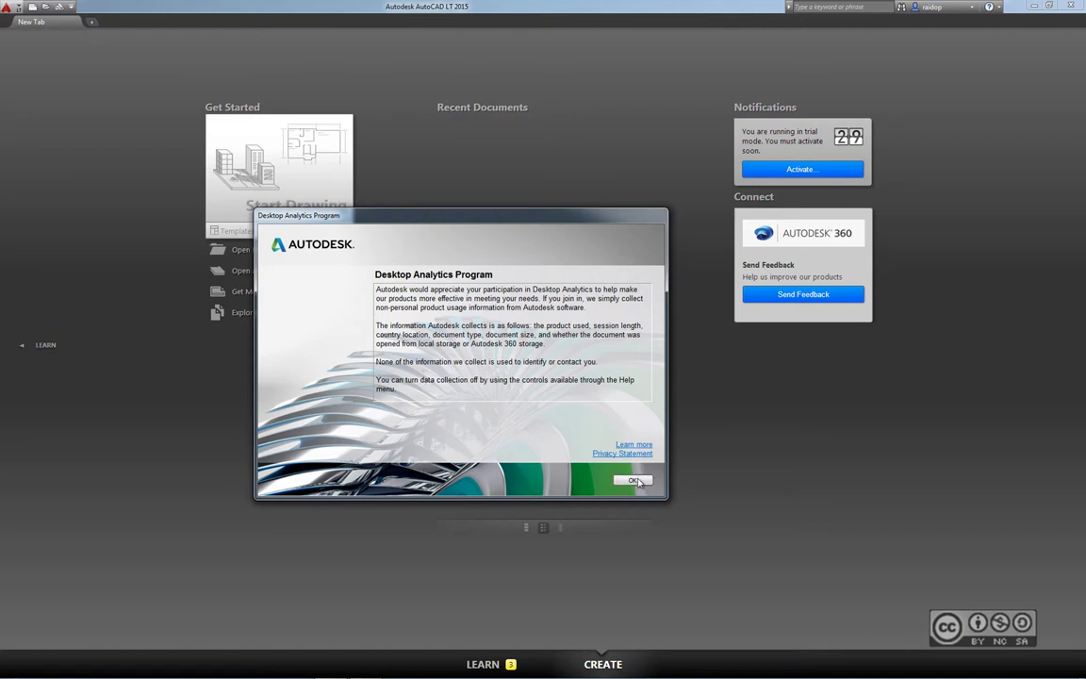
{"action": "left_click", "coordinate": [634, 481]}
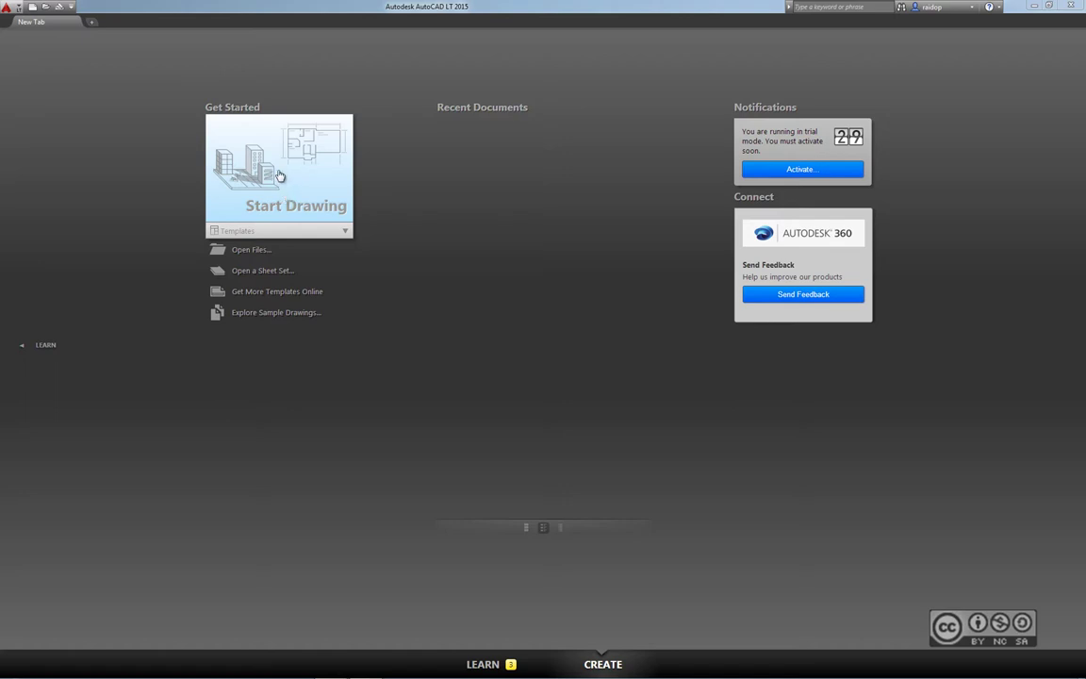
Create the blank drawing Drawing1.dwg from the Start Drawing tile
{"action": "left_click", "coordinate": [272, 175]}
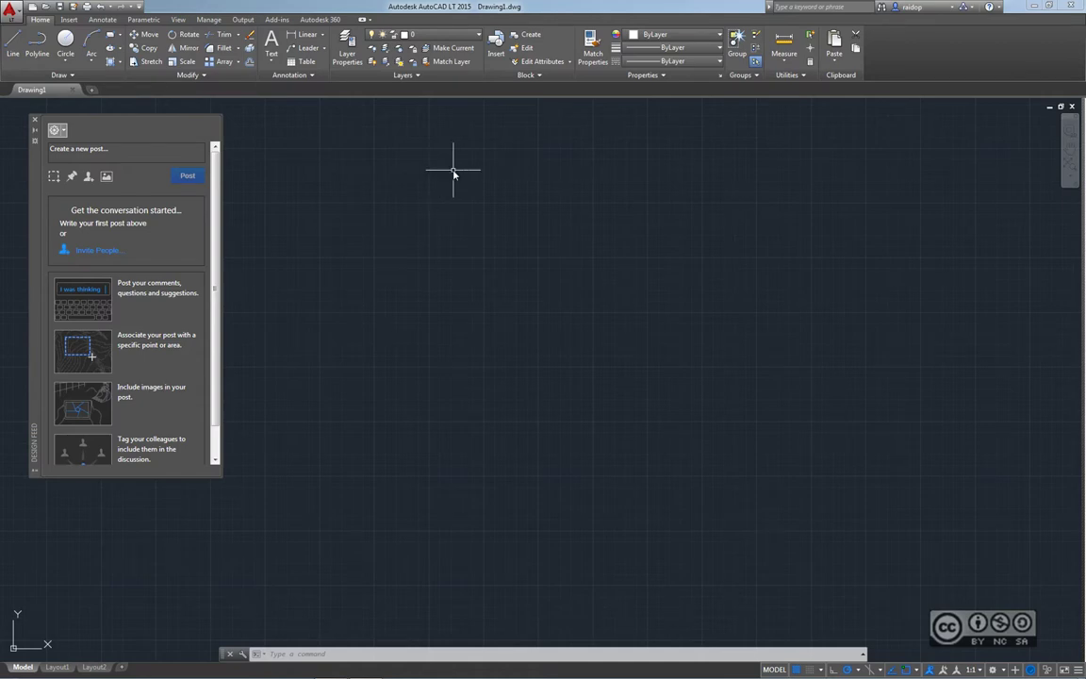
{"action": "right_click", "coordinate": [453, 173]}
Switch the Display colour scheme to Light in Options and confirm
{"action": "left_click", "coordinate": [486, 331]}
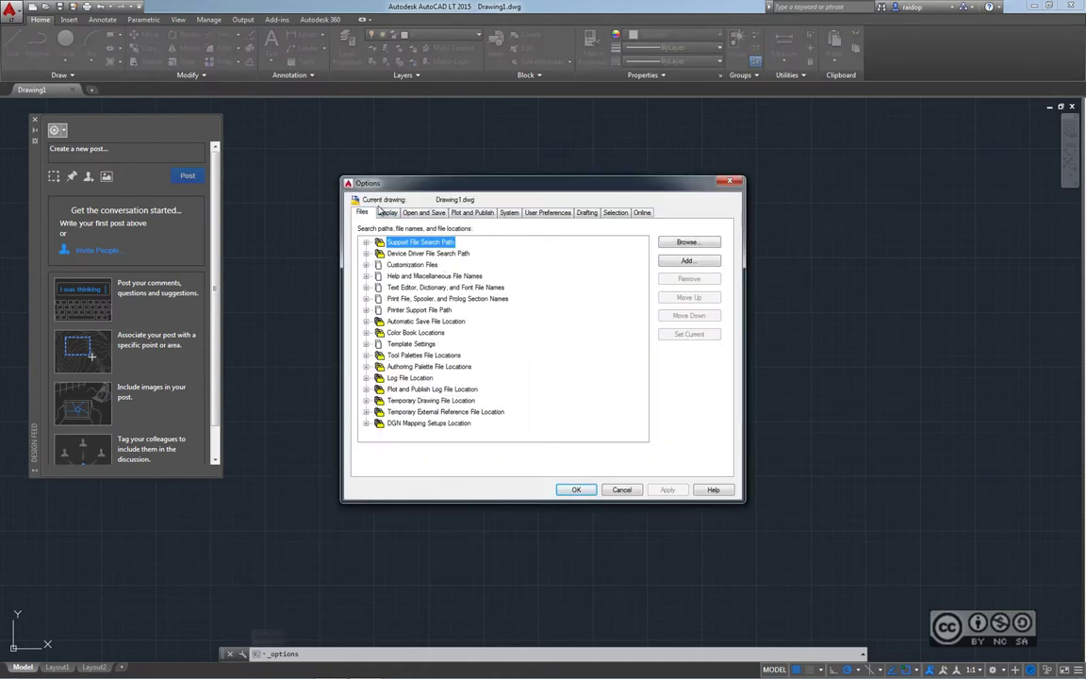
{"action": "left_click", "coordinate": [384, 212]}
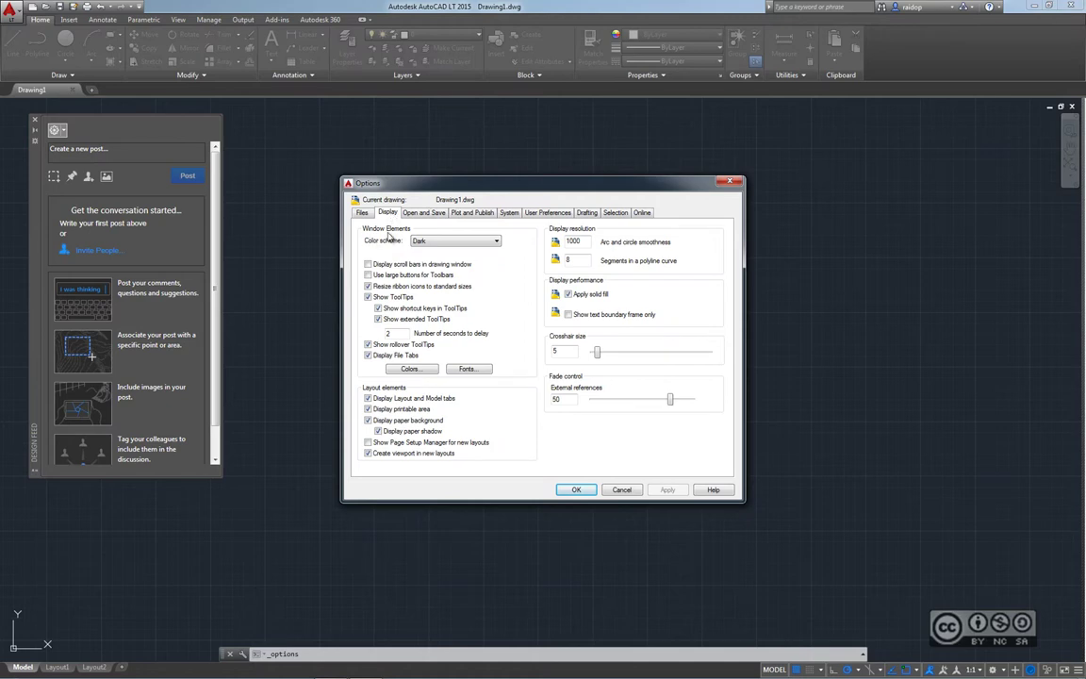
{"action": "left_click", "coordinate": [430, 242]}
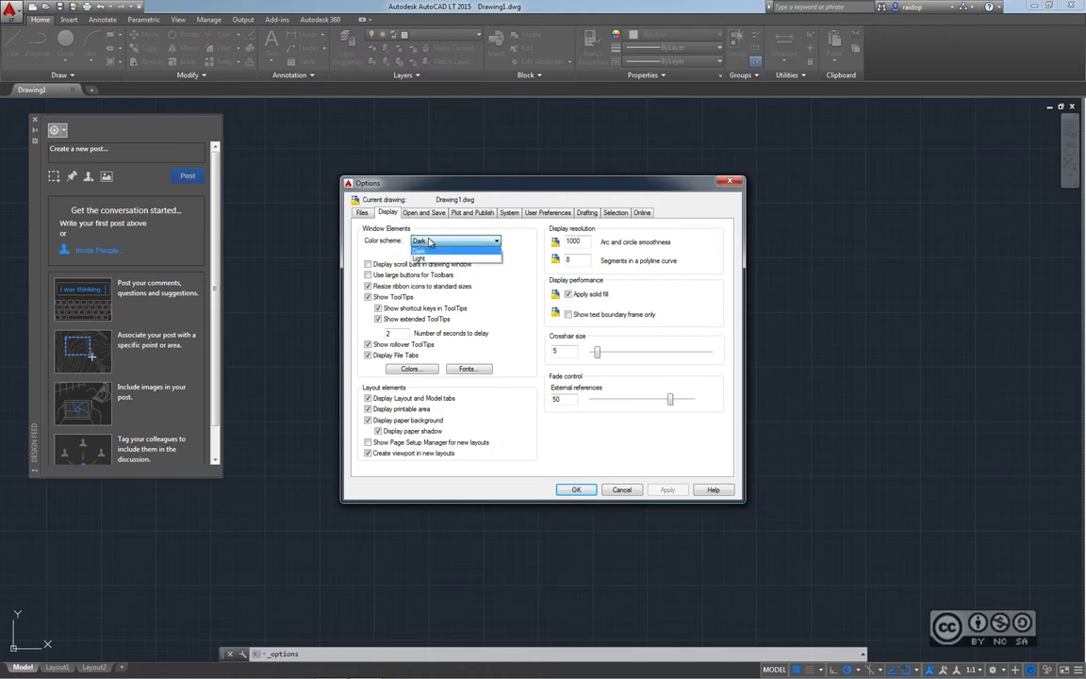
{"action": "left_click", "coordinate": [419, 257]}
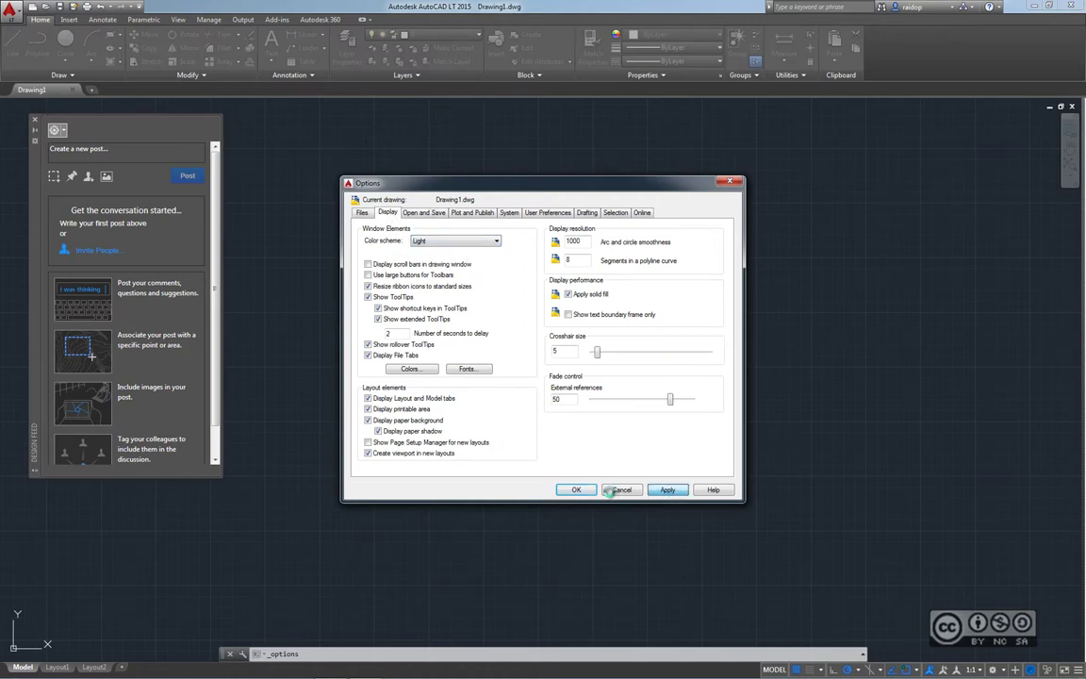
{"action": "left_click", "coordinate": [573, 489]}
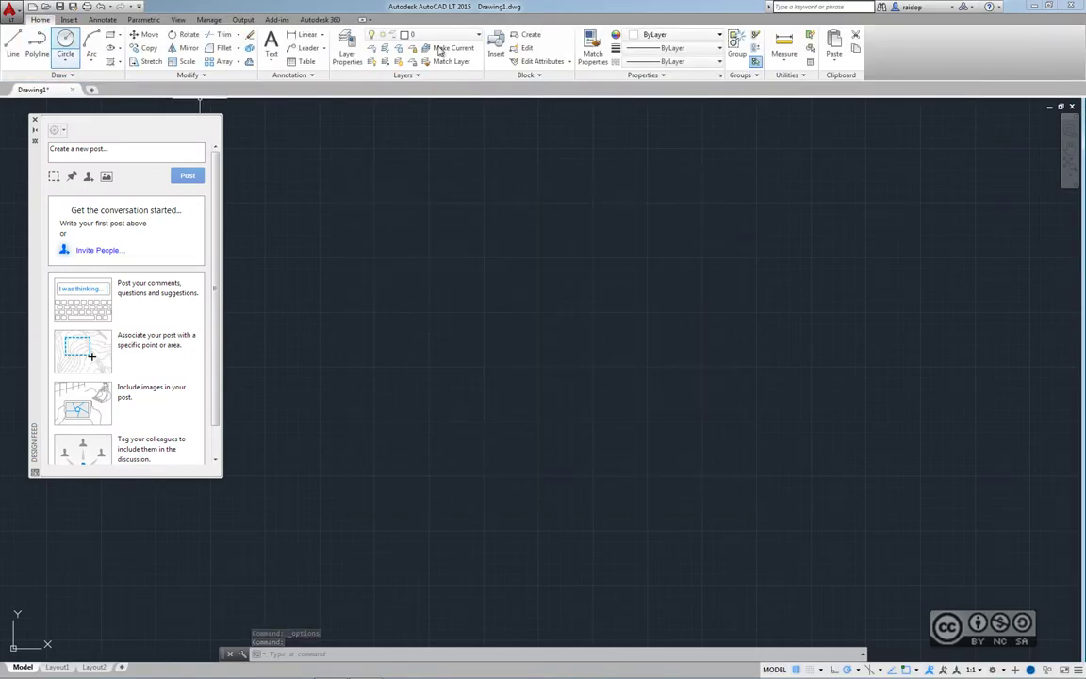
Reopen Options and set the colour scheme back to Dark
{"action": "right_click", "coordinate": [454, 177]}
{"action": "left_click", "coordinate": [481, 347]}
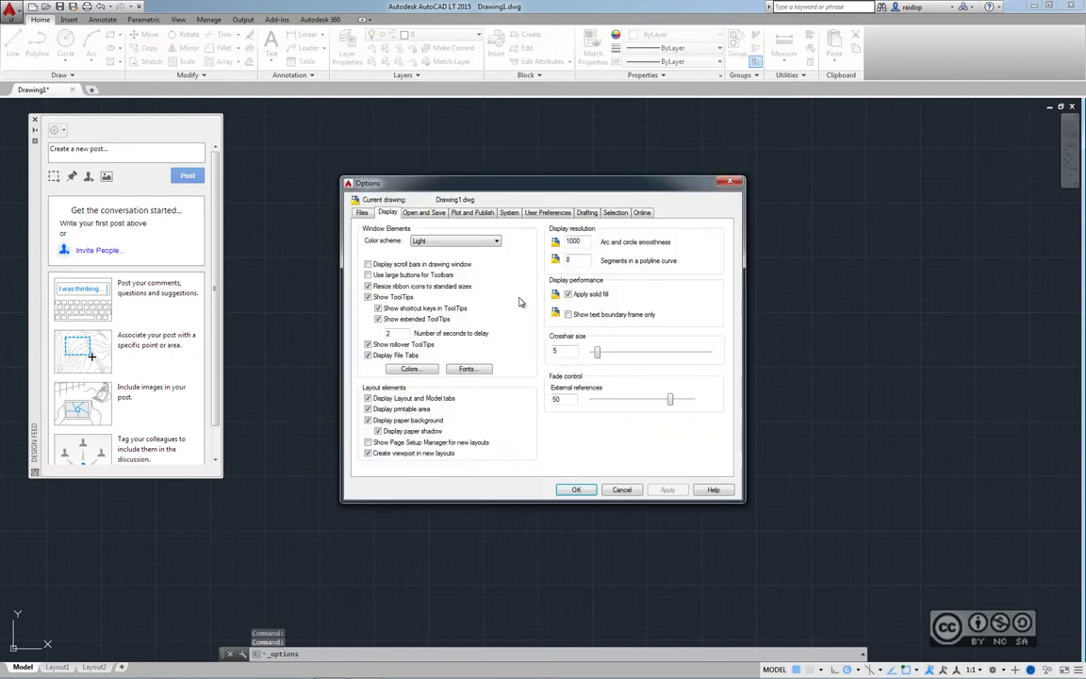
{"action": "left_click", "coordinate": [452, 241]}
{"action": "left_click", "coordinate": [429, 250]}
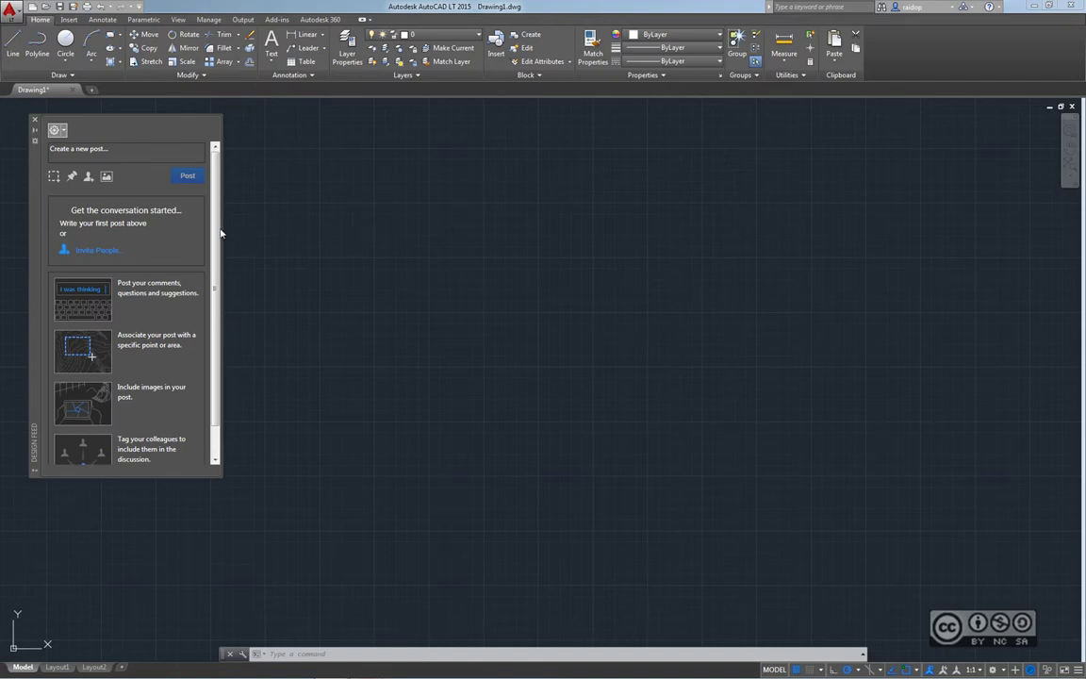
Close the Design Feed palette and bring up the Select File dialog with Ctrl+O
{"action": "left_click", "coordinate": [35, 121]}
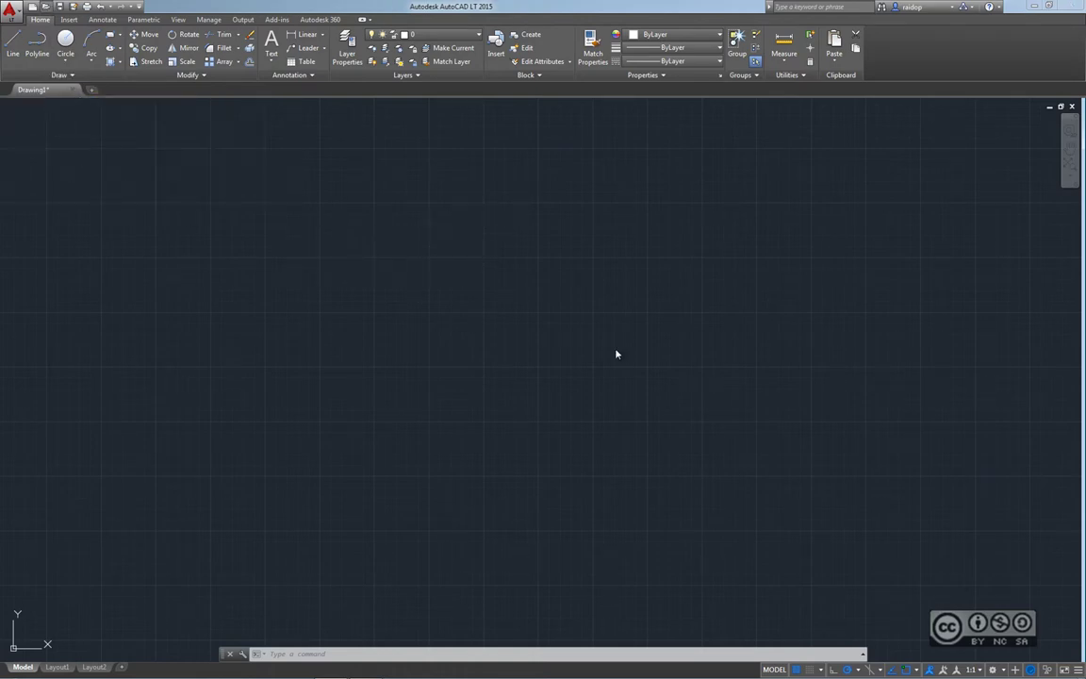
{"action": "key", "text": "ctrl+o"}
Open Korter_plaan_detailne.dwg and dismiss the missing SHX font warning
{"action": "left_click", "coordinate": [474, 272]}
{"action": "left_click", "coordinate": [481, 284]}
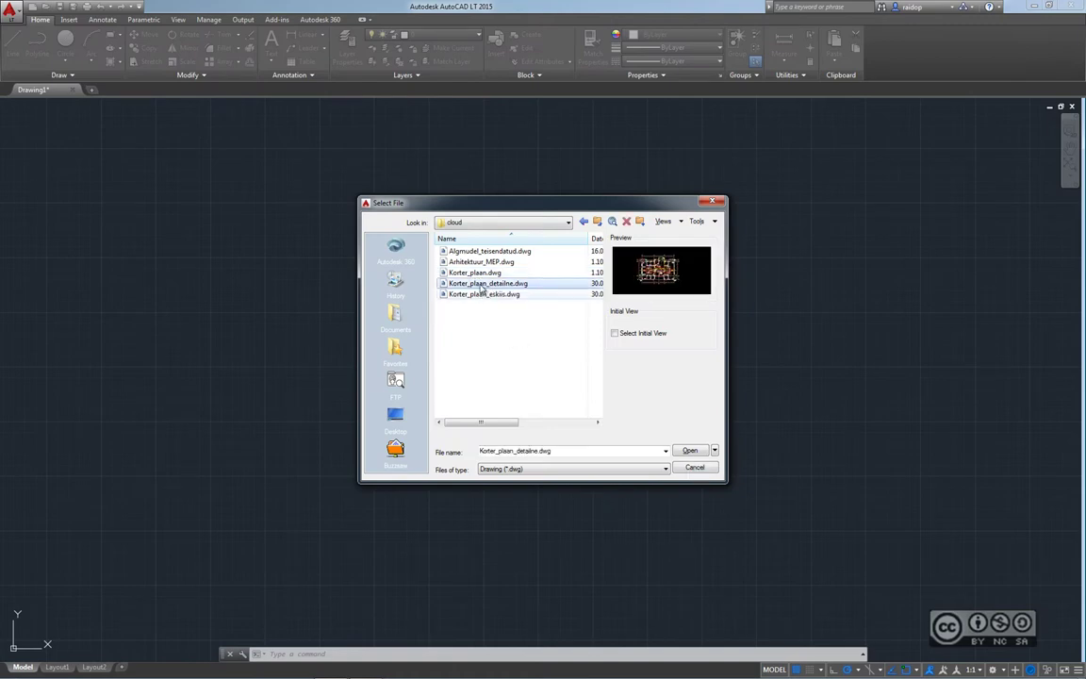
{"action": "left_click", "coordinate": [675, 451]}
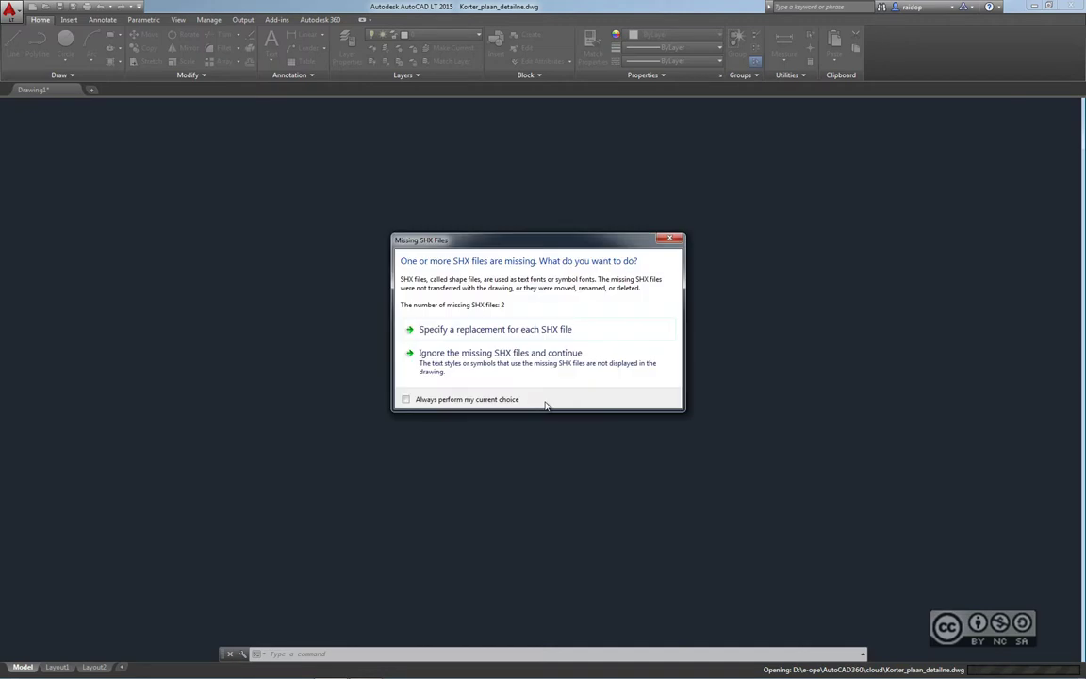
{"action": "left_click", "coordinate": [444, 355]}
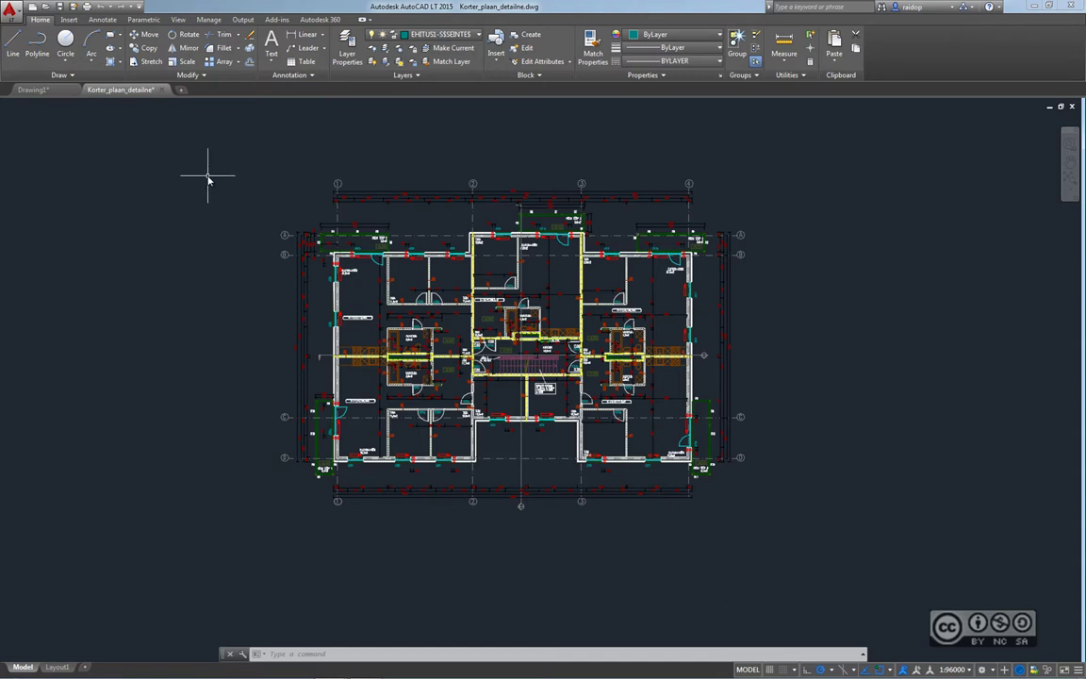
{"action": "type", "text": "inser"}
{"action": "key", "text": "Return"}
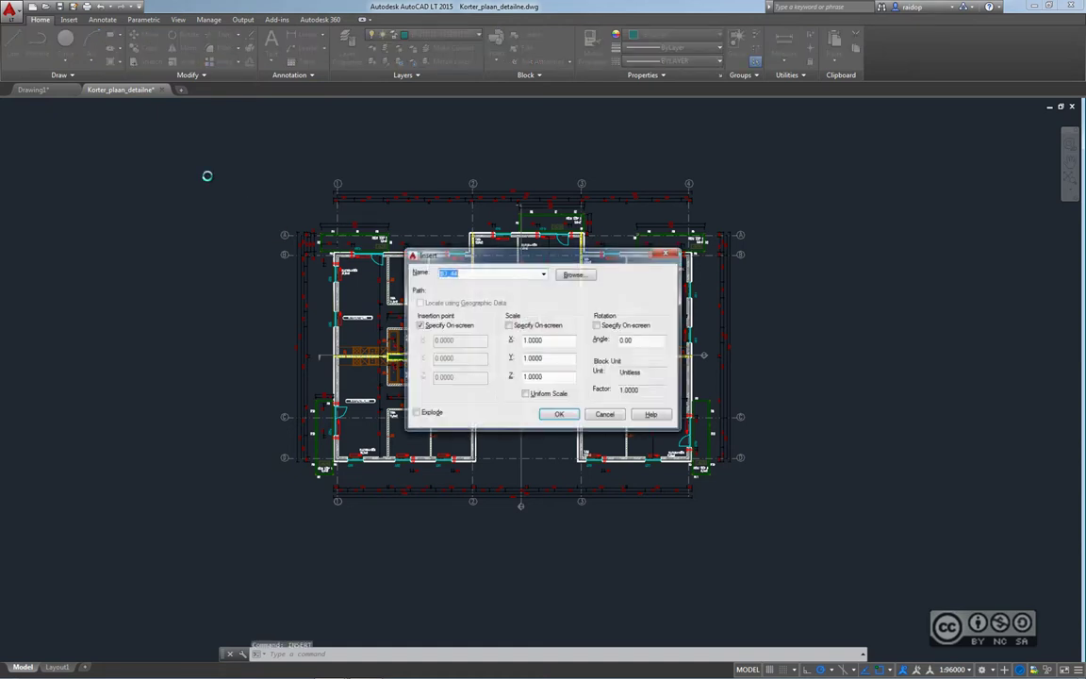
{"action": "left_click", "coordinate": [543, 273]}
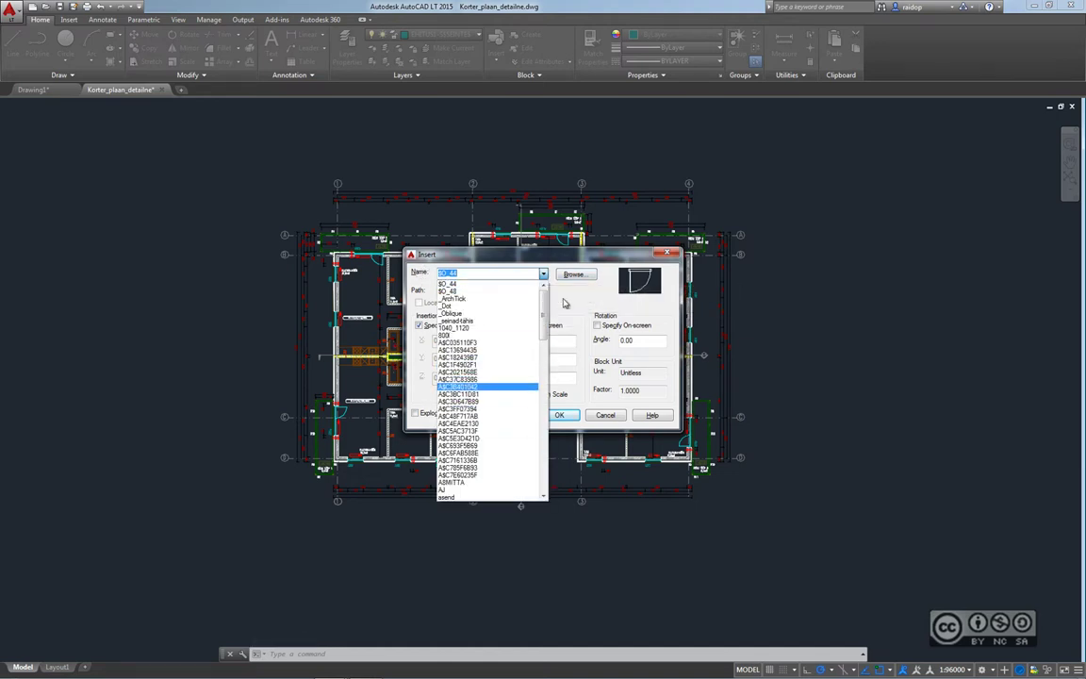
{"action": "left_click", "coordinate": [510, 274]}
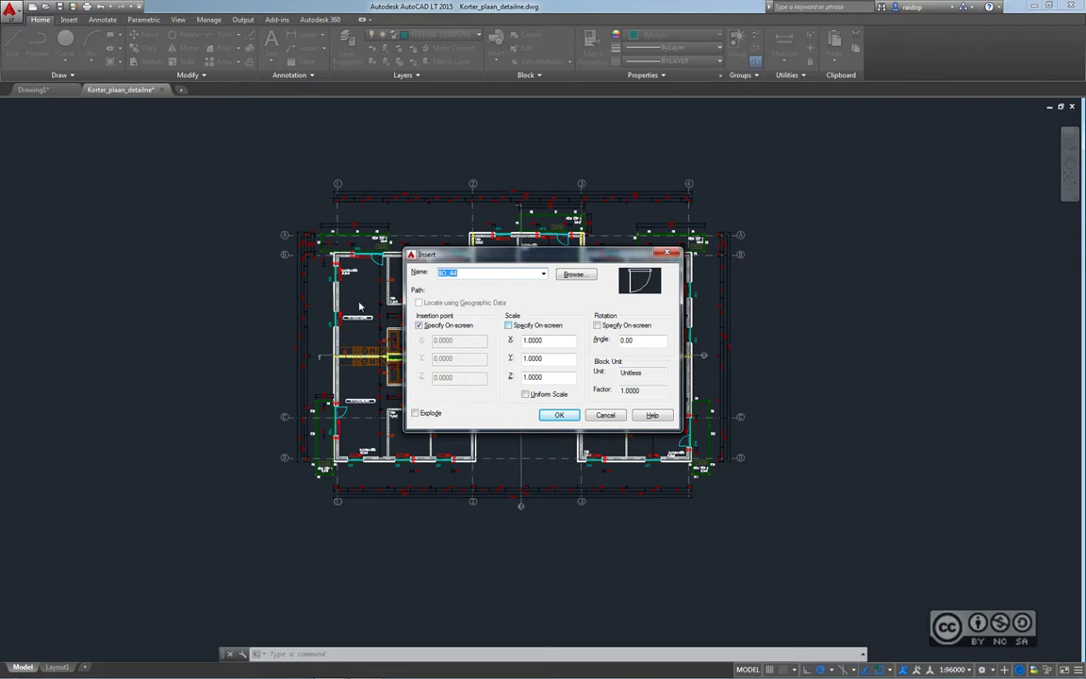
{"action": "left_click", "coordinate": [605, 415]}
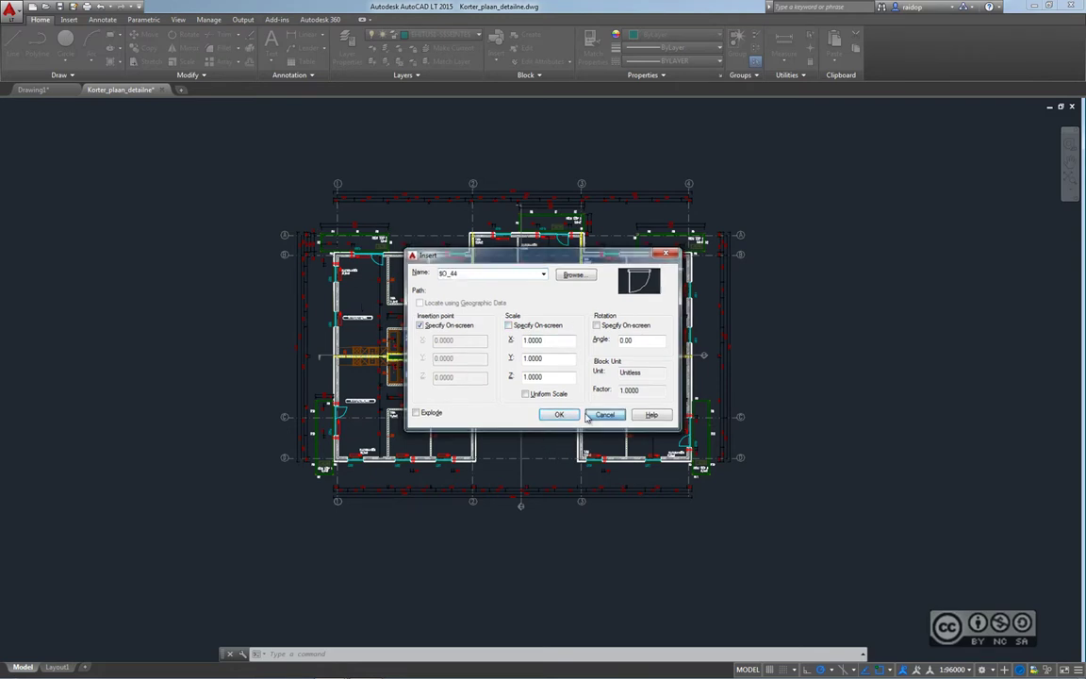
{"action": "left_click", "coordinate": [69, 20]}
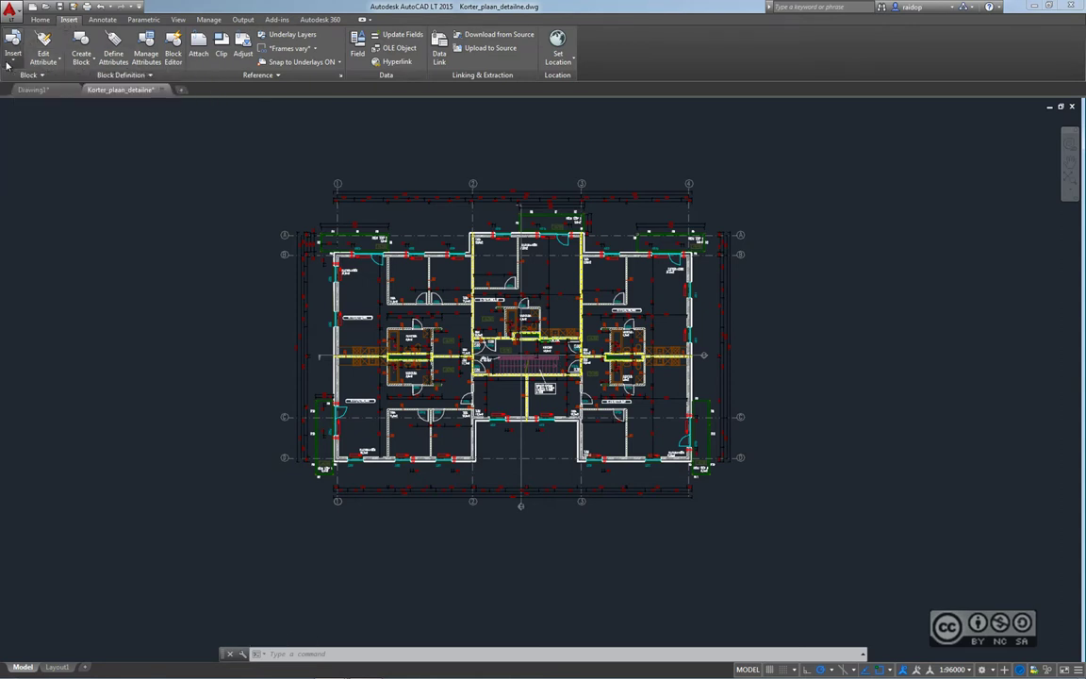
Pick the geodeesia$0$reinord compass block from the insert gallery to begin placing it
{"action": "left_click", "coordinate": [8, 64]}
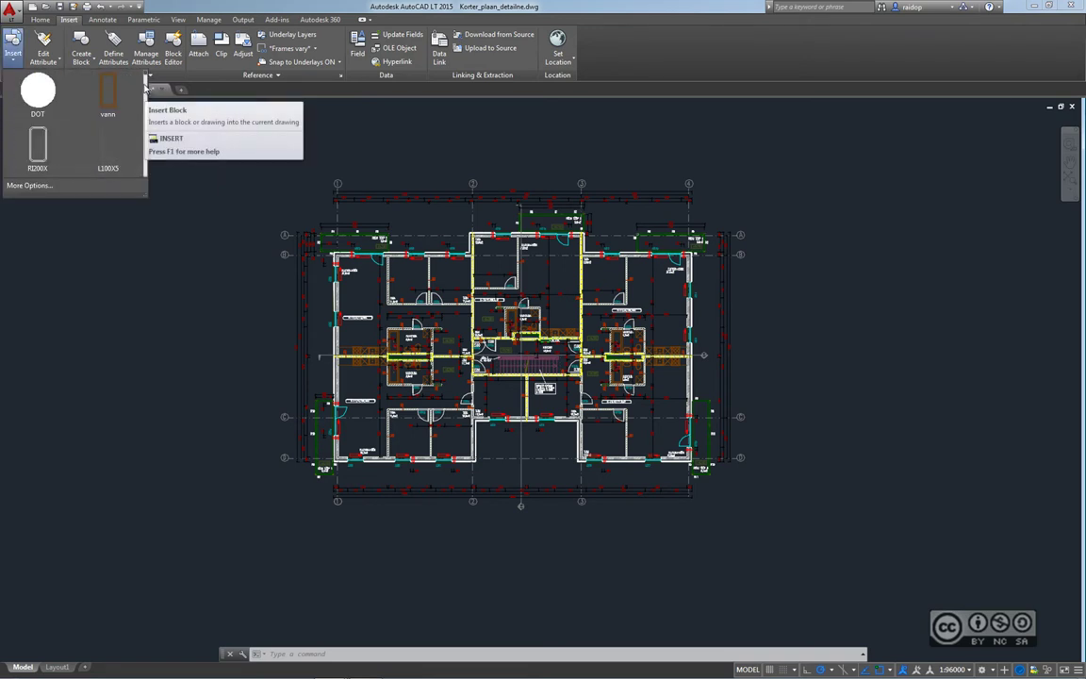
{"action": "scroll", "coordinate": [147, 85], "scroll_direction": "down", "scroll_amount": 2}
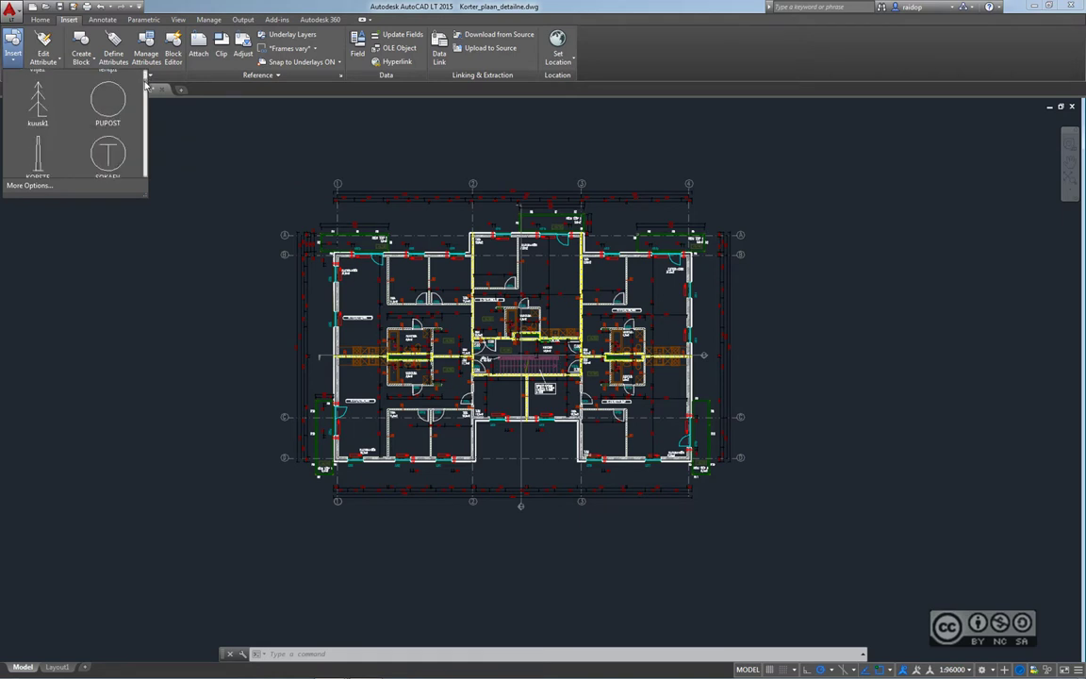
{"action": "left_click_drag", "start_coordinate": [146, 84], "coordinate": [146, 170]}
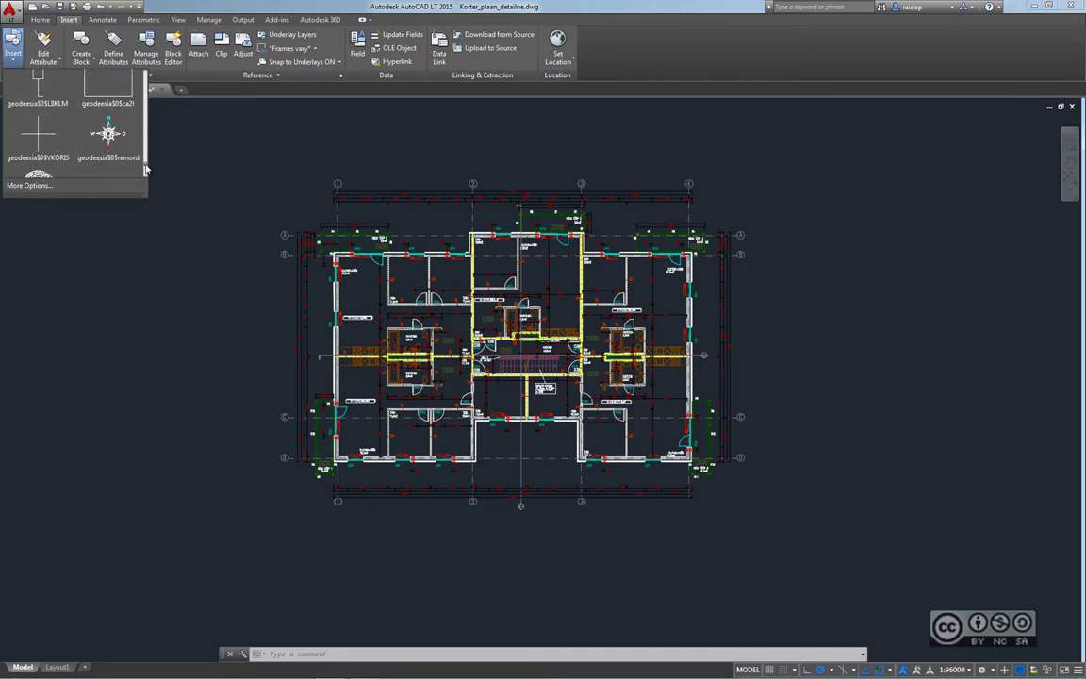
{"action": "left_click", "coordinate": [109, 137]}
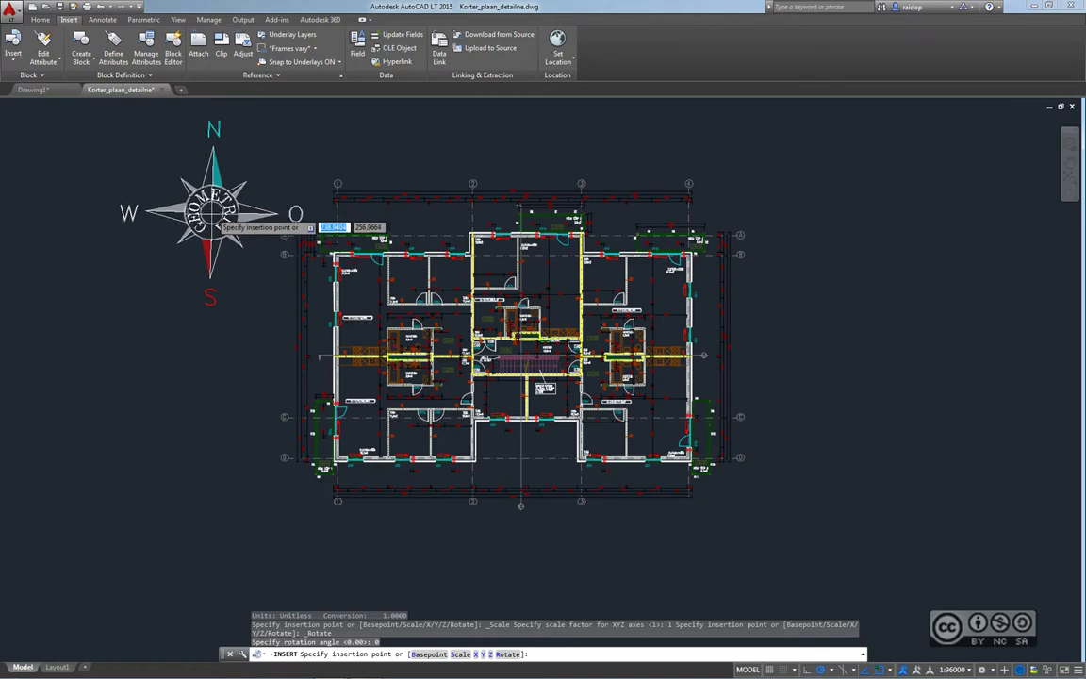
Cancel the compass block insertion and zoom in on the rooms near axes A and B
{"action": "key", "text": "Escape"}
{"action": "scroll", "coordinate": [416, 177], "scroll_direction": "up", "scroll_amount": 2}
{"action": "scroll", "coordinate": [416, 178], "scroll_direction": "up", "scroll_amount": 2}
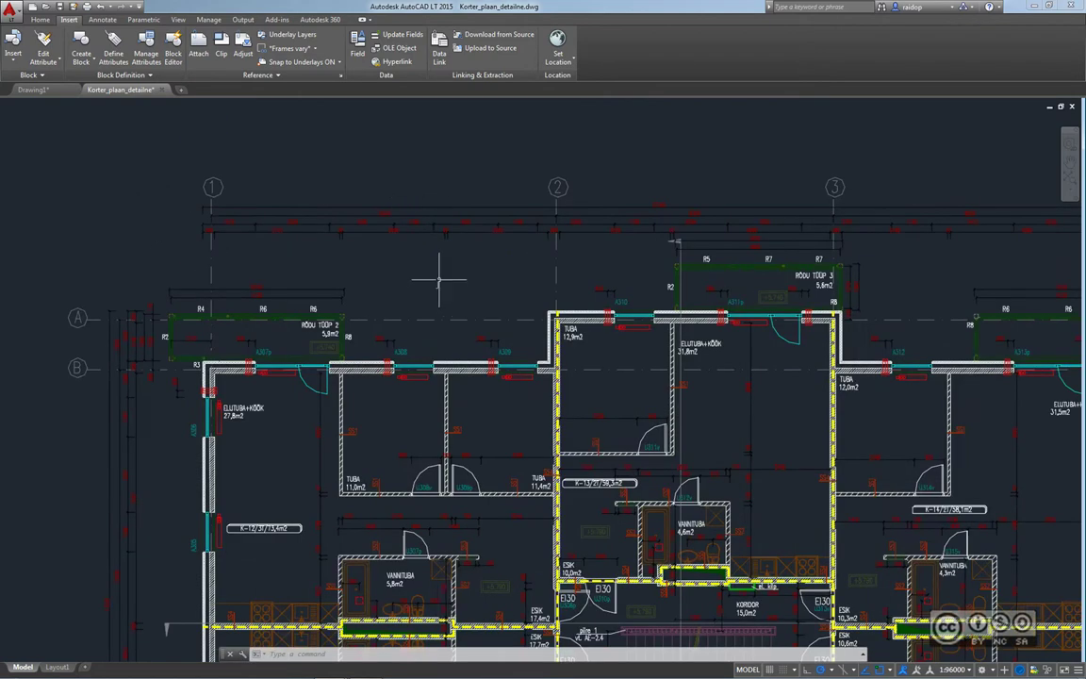
{"action": "scroll", "coordinate": [434, 184], "scroll_direction": "up", "scroll_amount": 1}
{"action": "scroll", "coordinate": [432, 226], "scroll_direction": "up", "scroll_amount": 1}
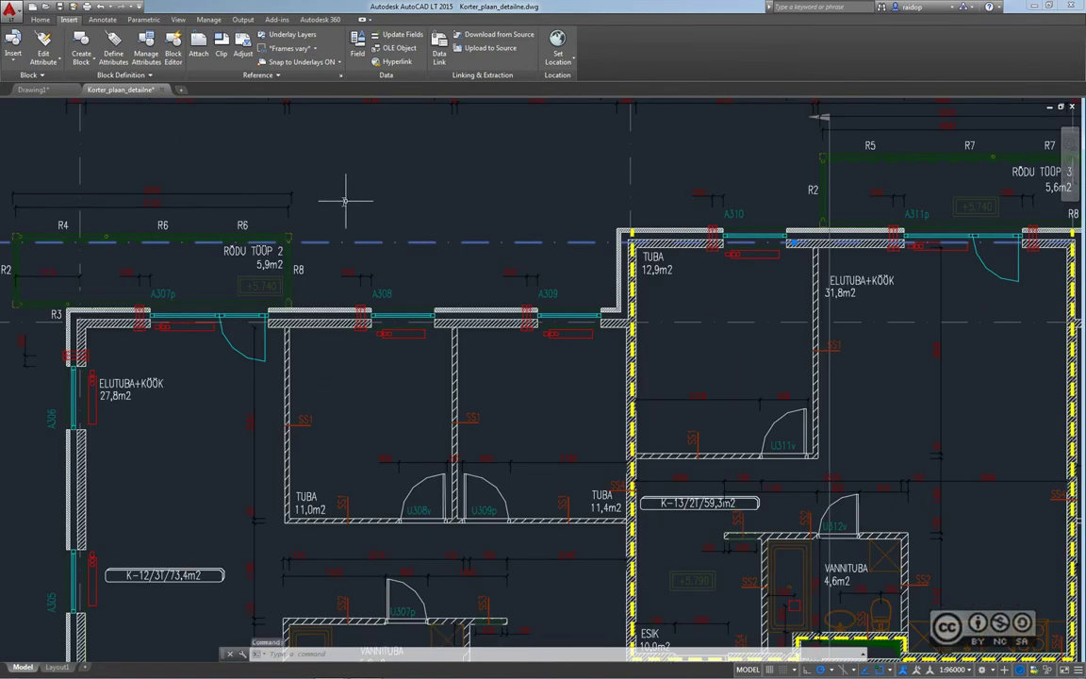
{"action": "middle_click_drag", "start_coordinate": [311, 181], "coordinate": [539, 190]}
{"action": "middle_click_drag", "start_coordinate": [120, 202], "coordinate": [286, 206]}
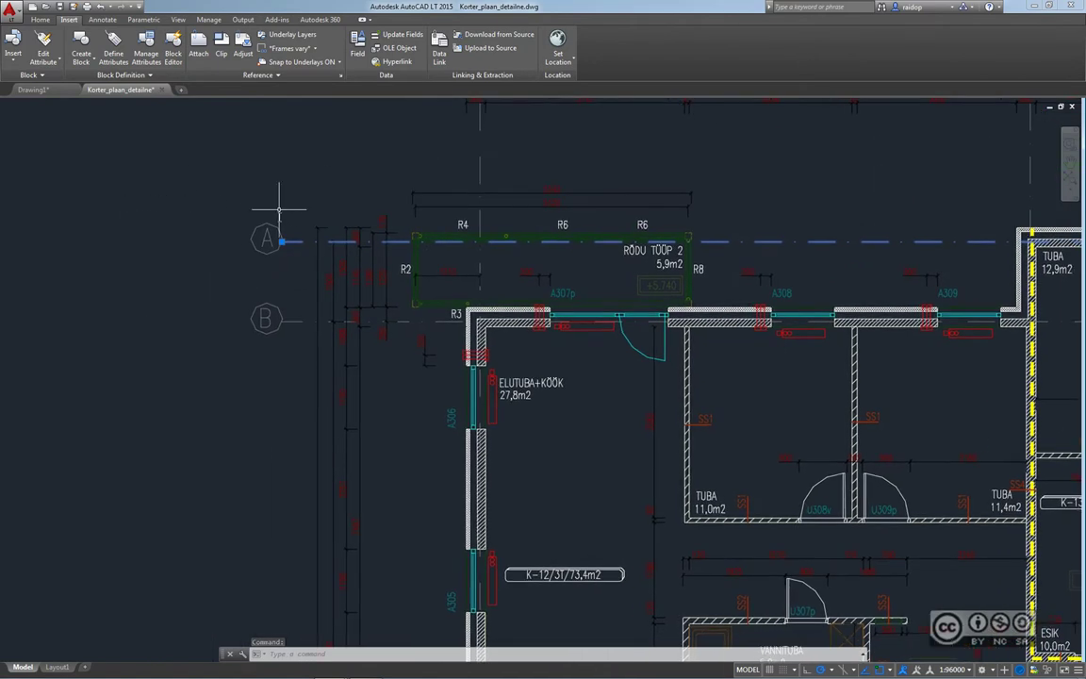
{"action": "scroll", "coordinate": [286, 209], "scroll_direction": "up", "scroll_amount": 2}
{"action": "scroll", "coordinate": [286, 213], "scroll_direction": "up", "scroll_amount": 2}
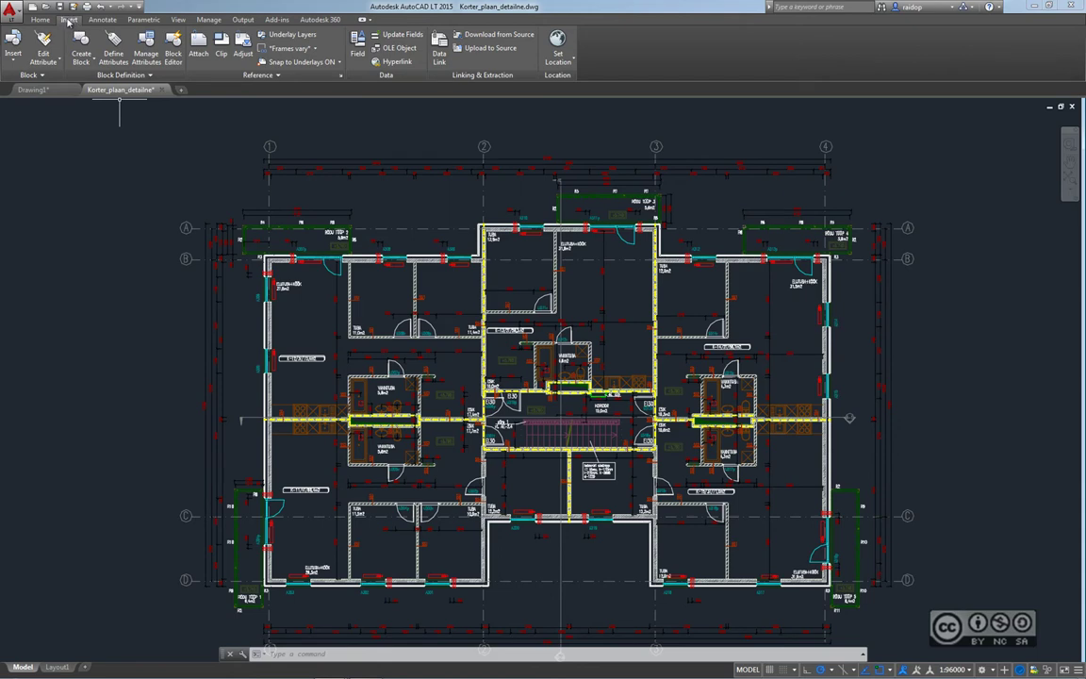
Browse the Insert, Annotate, Parametric and View ribbon tabs, then return to Home
{"action": "left_click", "coordinate": [40, 20]}
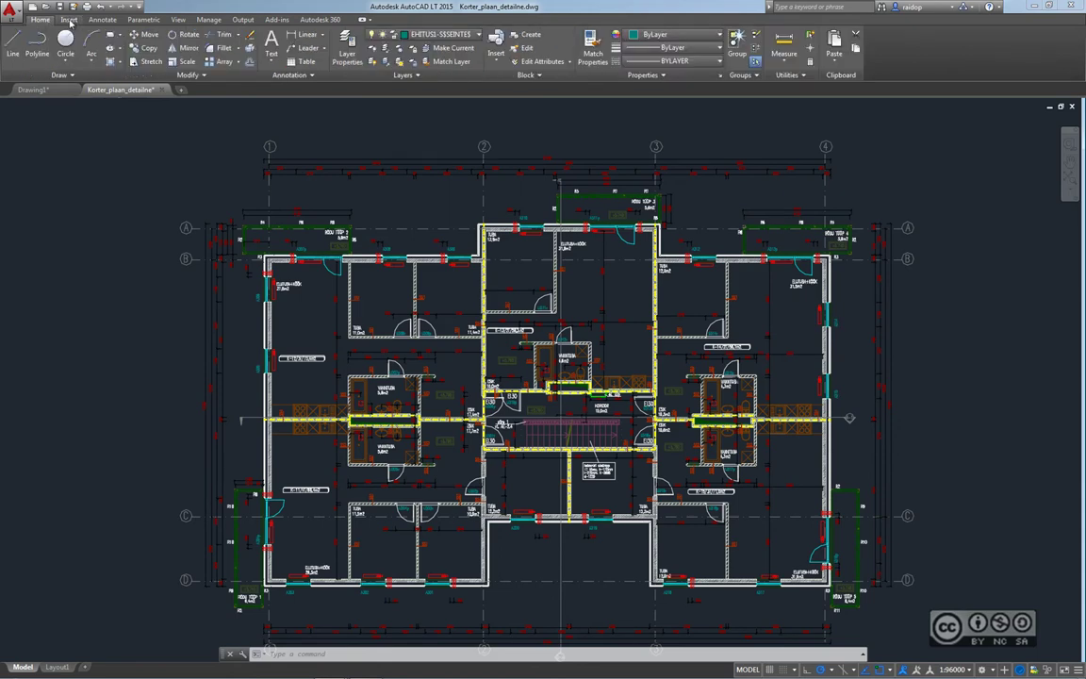
{"action": "left_click", "coordinate": [70, 20]}
{"action": "left_click", "coordinate": [102, 20]}
{"action": "left_click", "coordinate": [143, 20]}
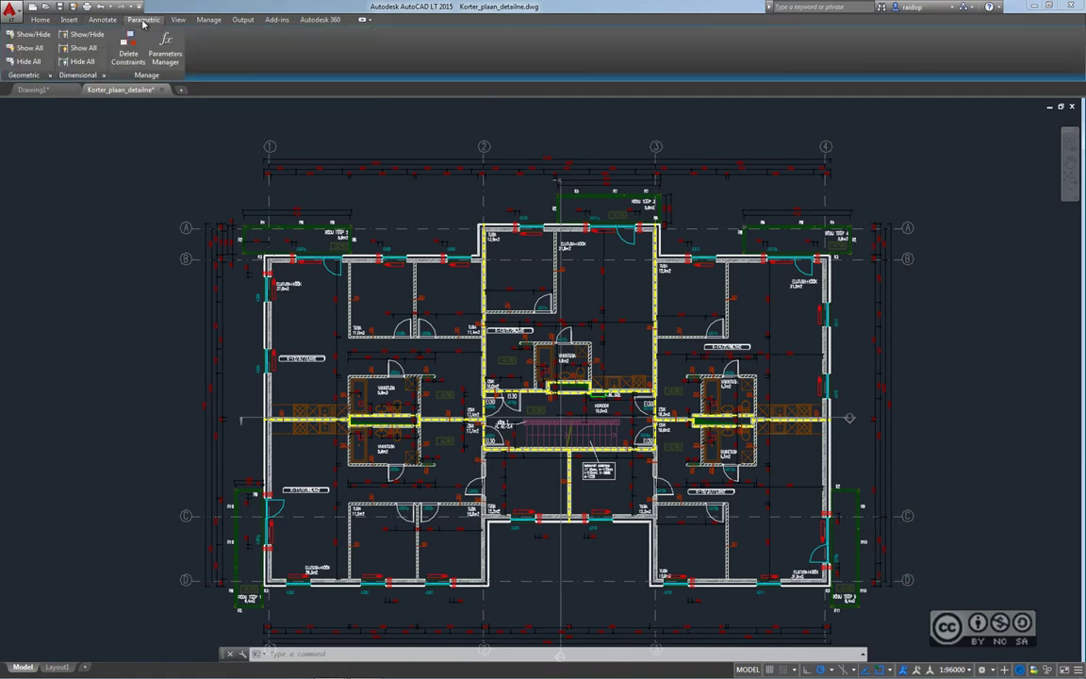
{"action": "left_click", "coordinate": [177, 20]}
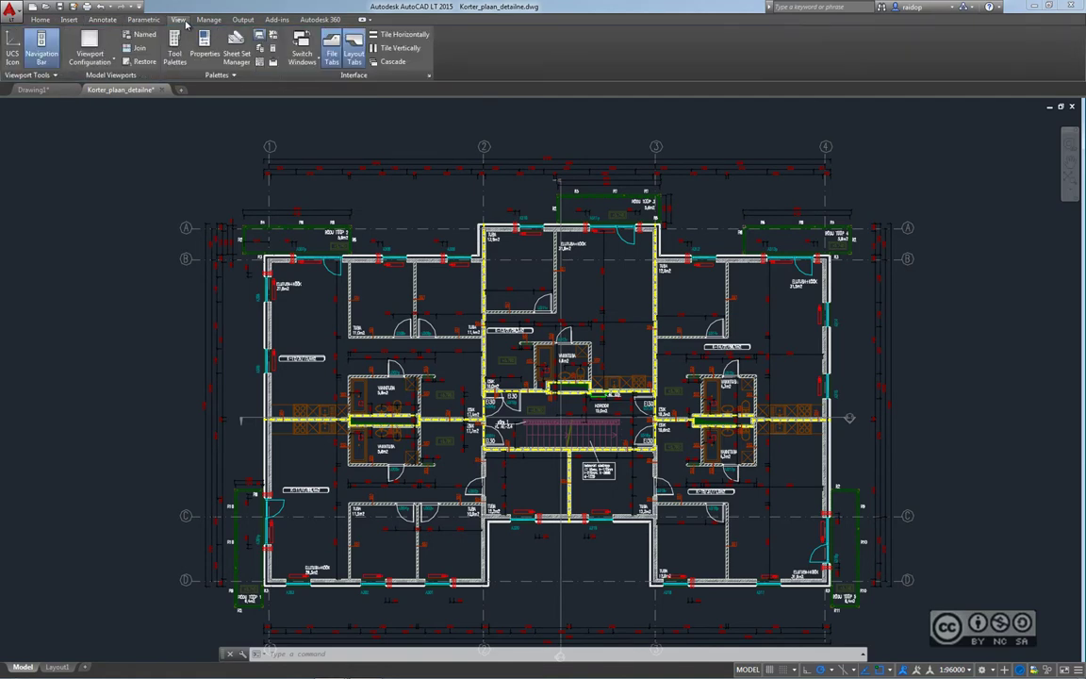
{"action": "left_click", "coordinate": [39, 19]}
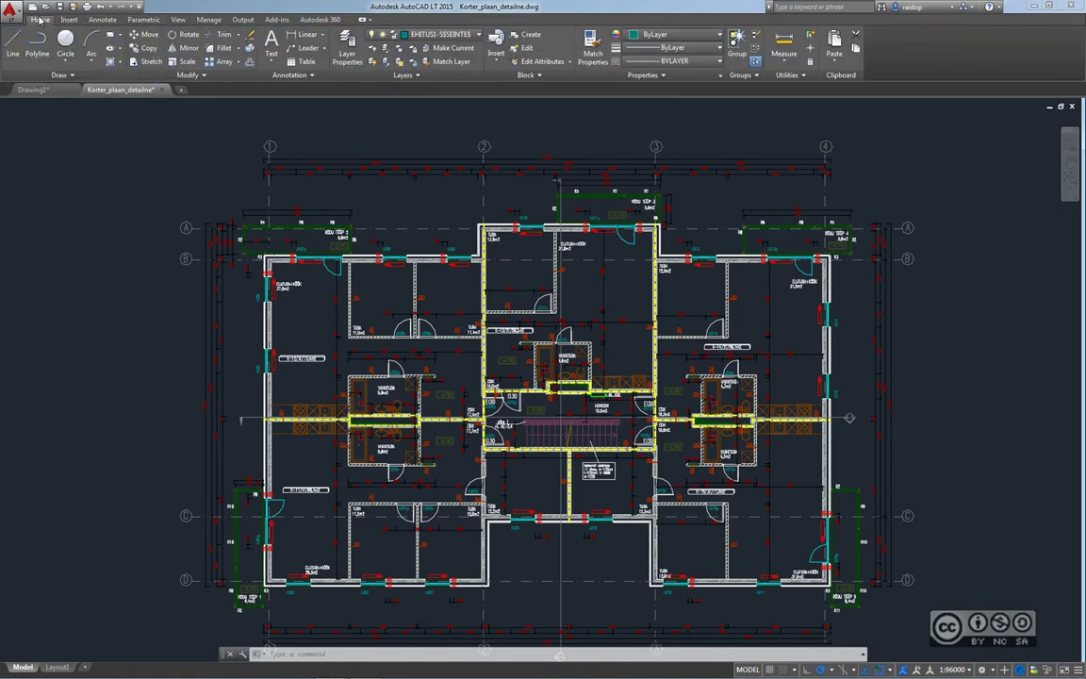
{"action": "middle_click_drag", "start_coordinate": [150, 188], "coordinate": [158, 183]}
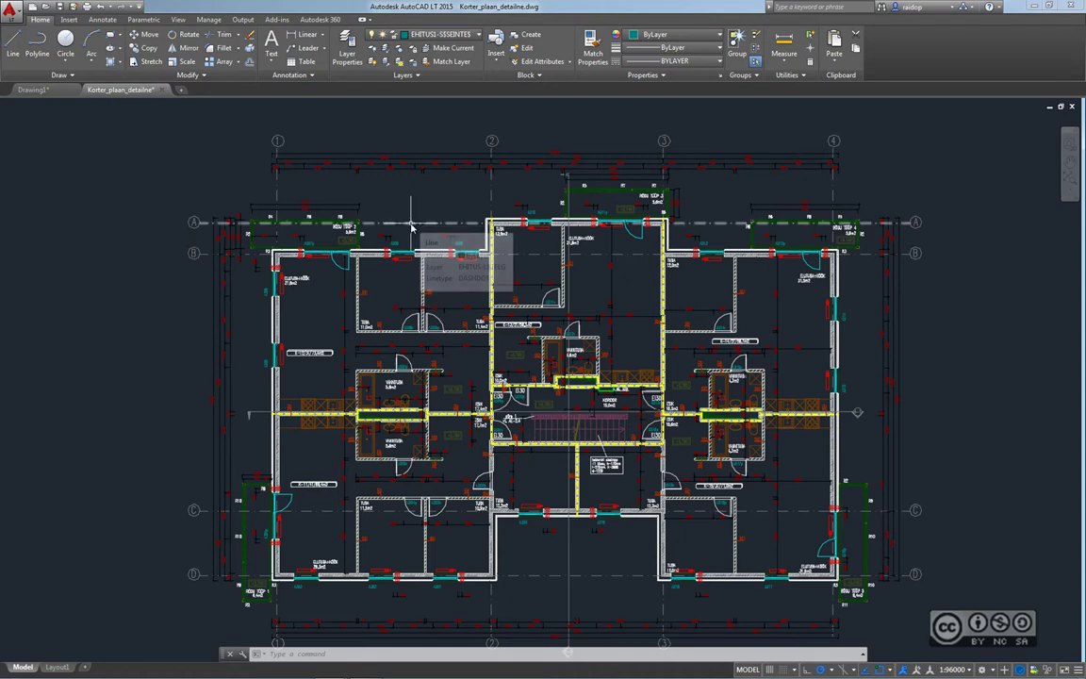
{"action": "middle_click_drag", "start_coordinate": [410, 207], "coordinate": [393, 221]}
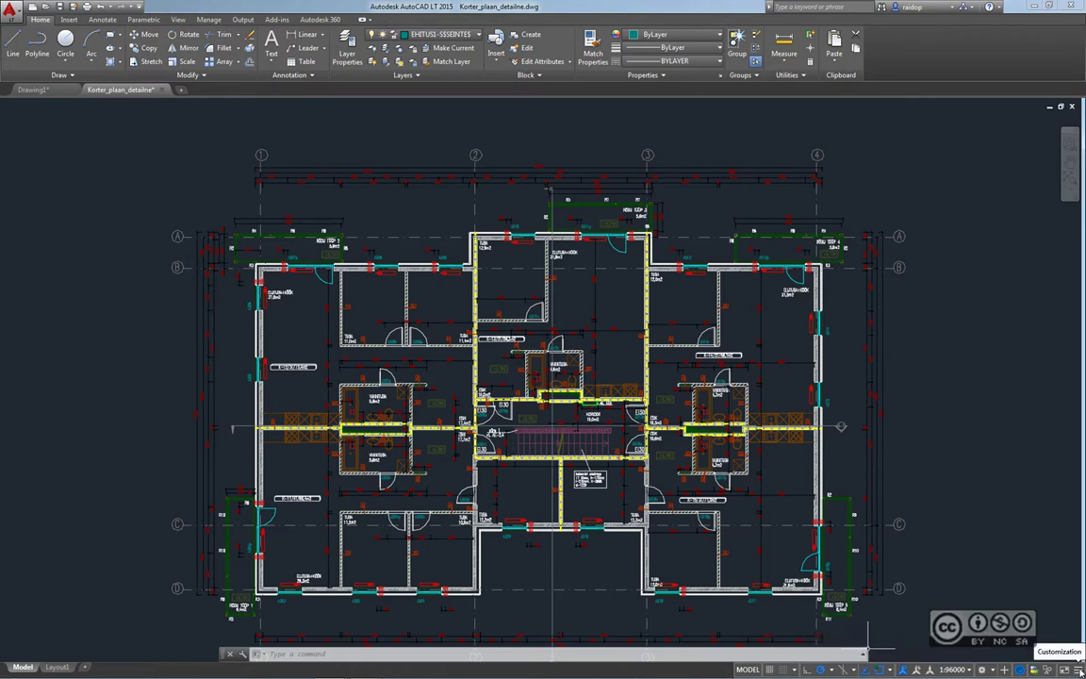
Uncheck Annotation Visibility in the status-bar customization menu and close the menu
{"action": "left_click", "coordinate": [1079, 670]}
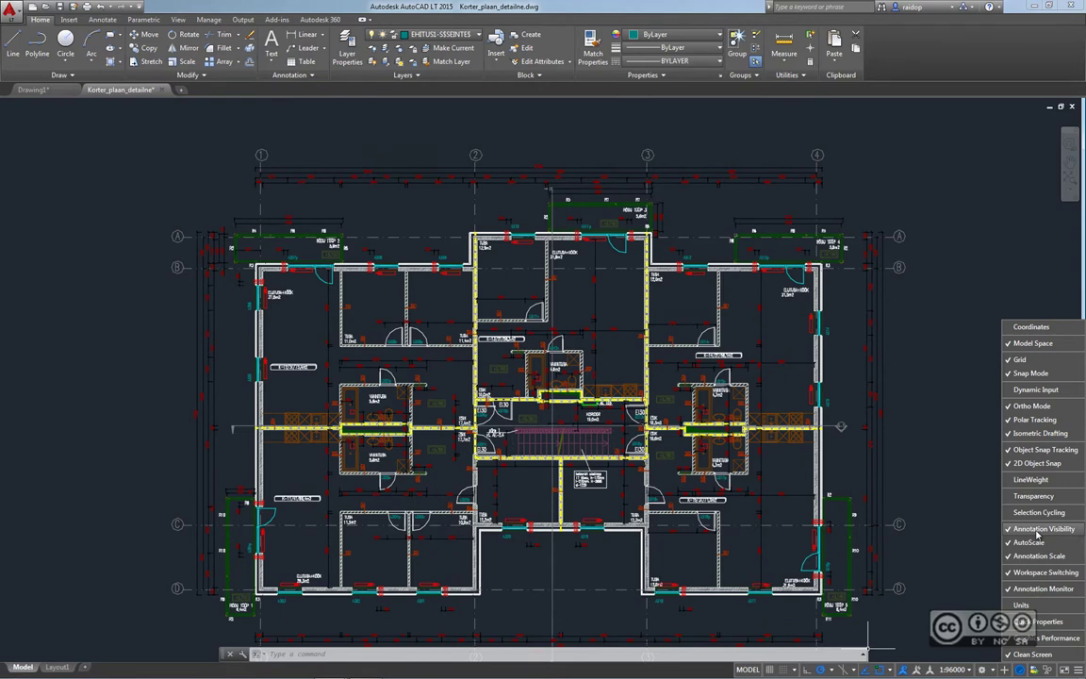
{"action": "left_click", "coordinate": [1007, 531]}
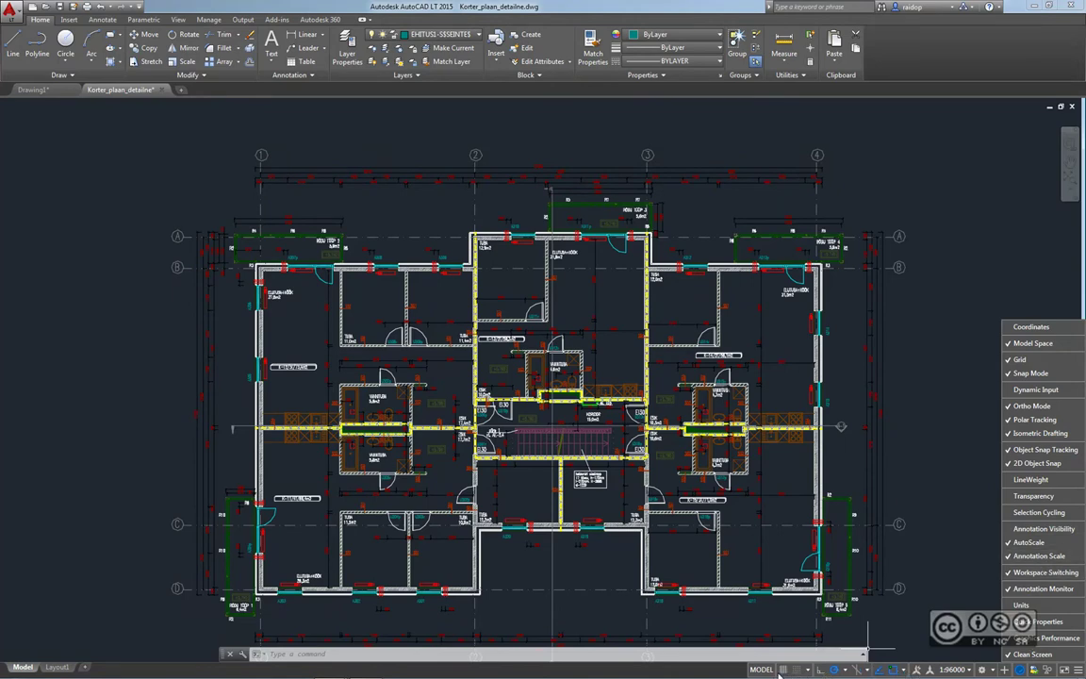
{"action": "left_click", "coordinate": [709, 671]}
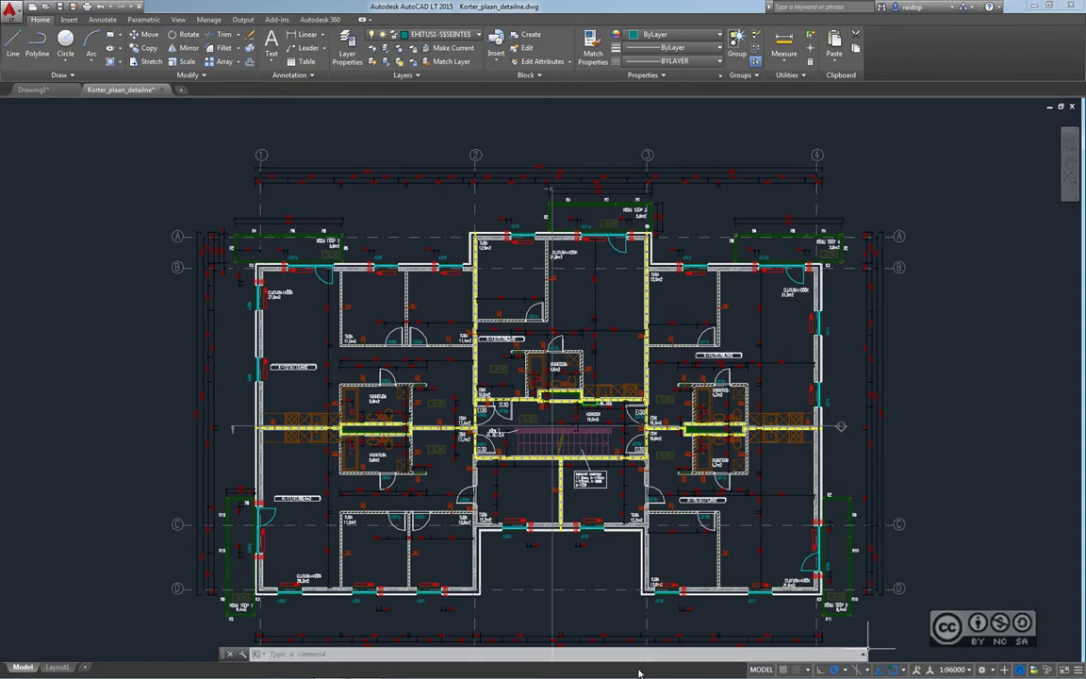
{"action": "mouse_move", "coordinate": [347, 138]}
{"action": "middle_mouse_down"}
{"action": "mouse_move", "coordinate": [364, 187]}
{"action": "mouse_move", "coordinate": [359, 230]}
{"action": "middle_mouse_up"}
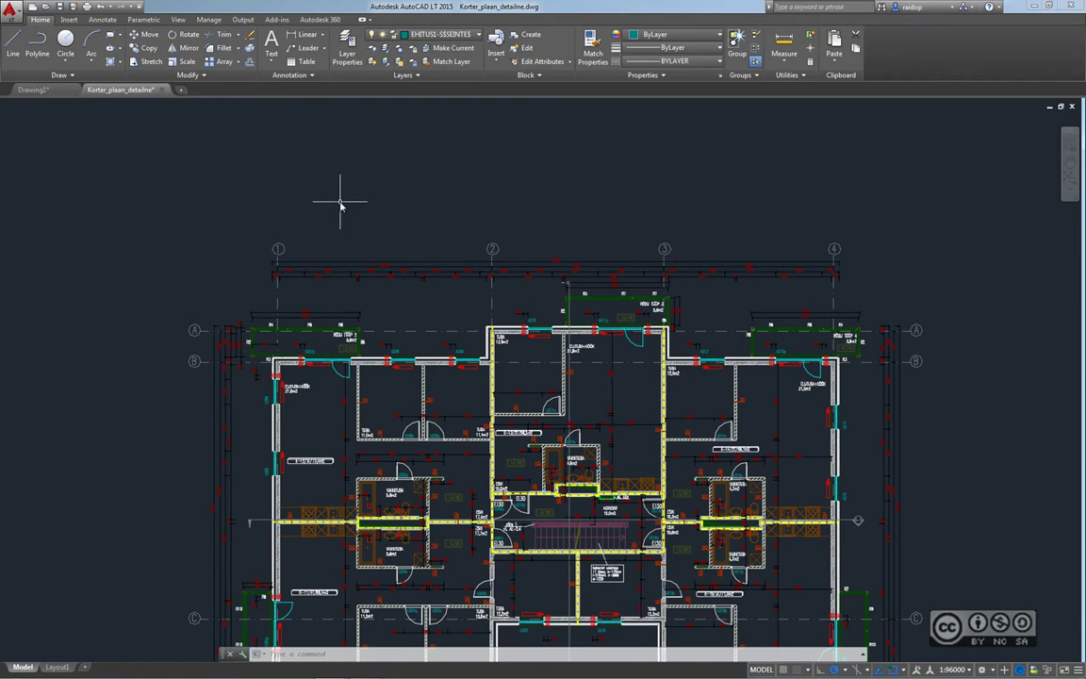
Draw a multiline text box above the floor plan between axes 1 and 2 (romans, 2.5 height)
{"action": "left_click", "coordinate": [95, 21]}
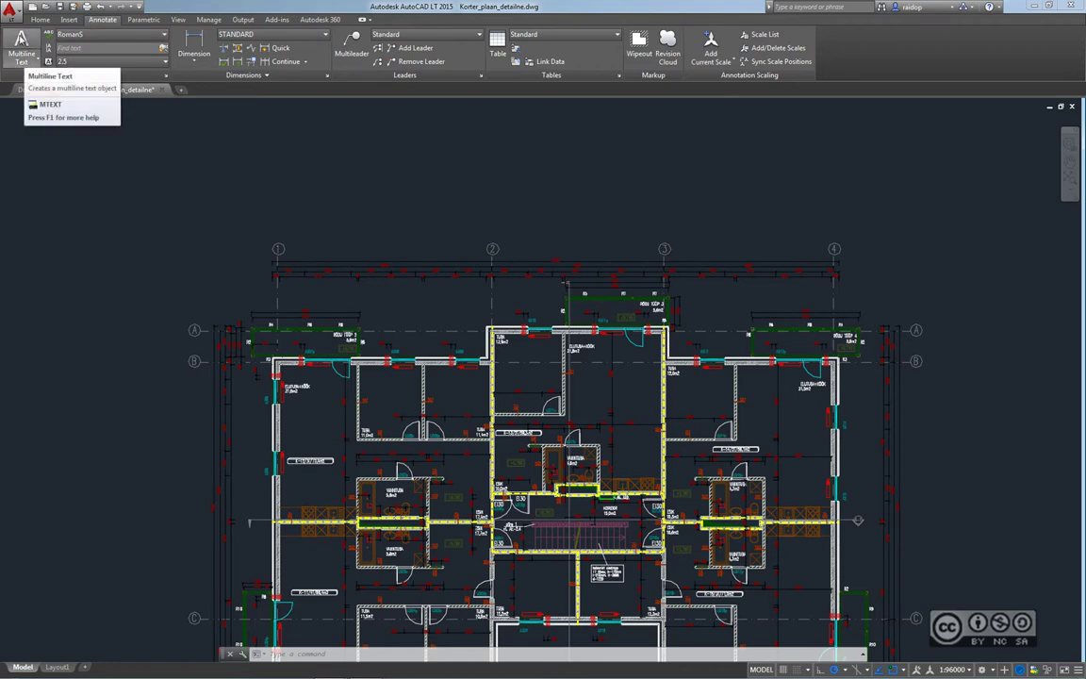
{"action": "left_click", "coordinate": [21, 47]}
{"action": "left_click", "coordinate": [301, 177]}
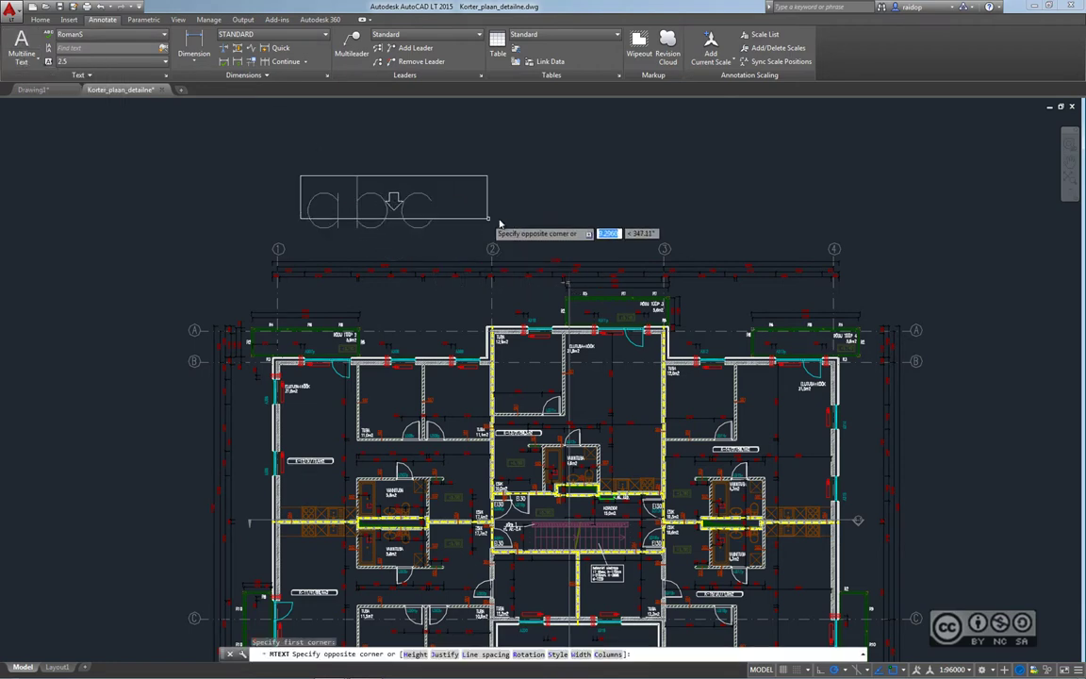
{"action": "left_click", "coordinate": [534, 233]}
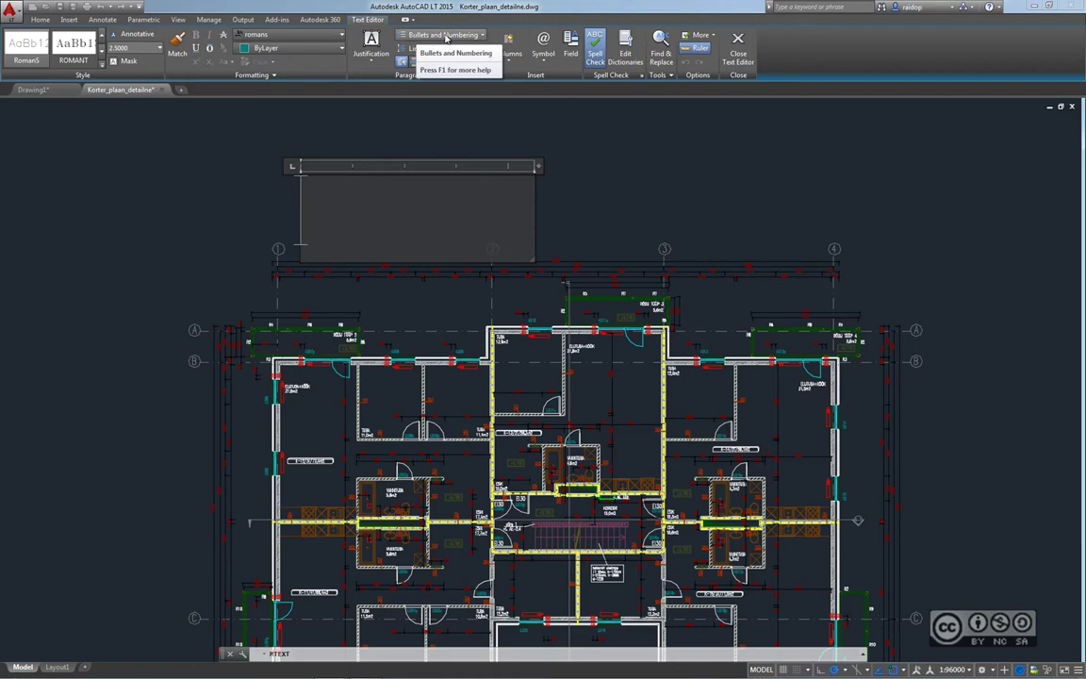
{"action": "left_click", "coordinate": [465, 38]}
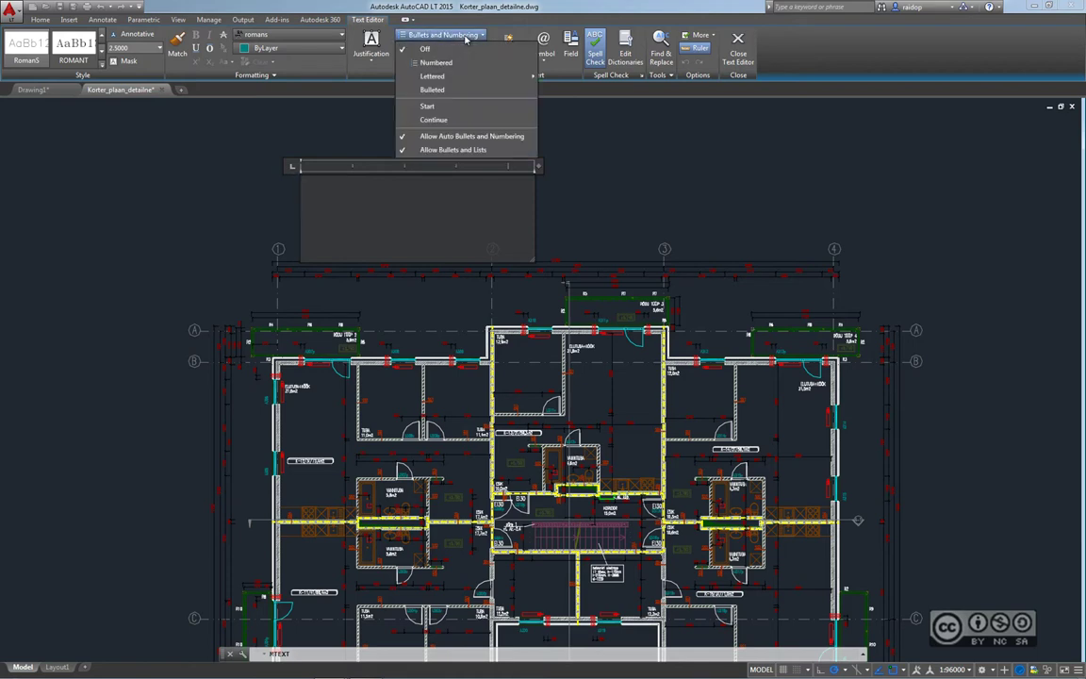
{"action": "left_click", "coordinate": [348, 200]}
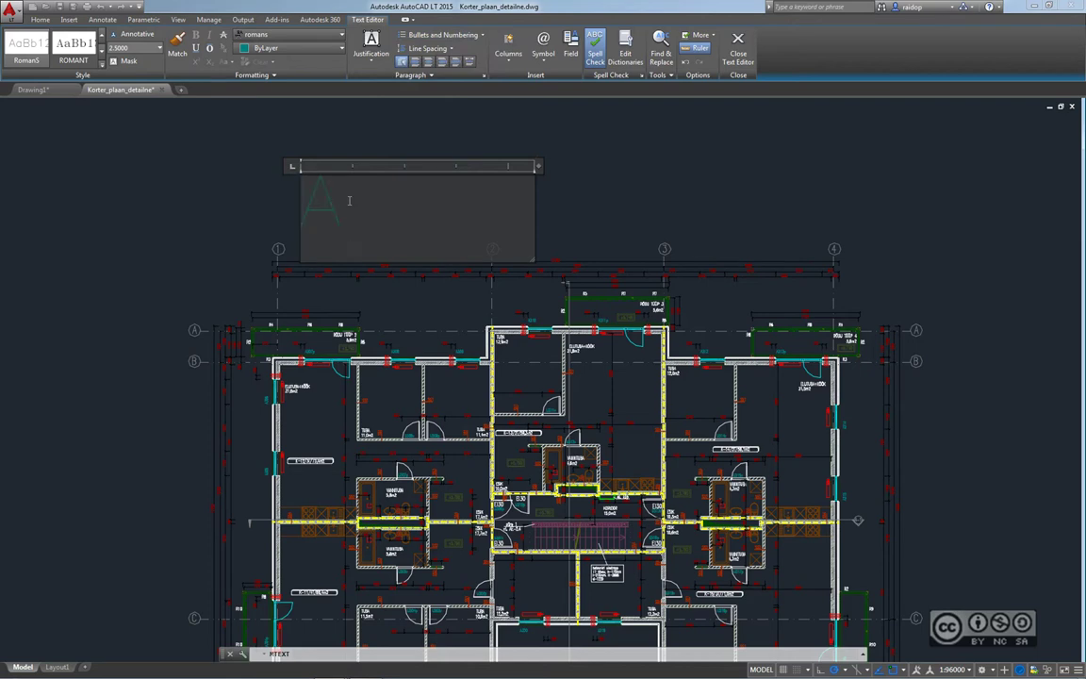
Type the label A5 and try formatting the 5 as a subscript
{"action": "type", "text": "A5"}
{"action": "key", "text": "shift+Left"}
{"action": "left_click", "coordinate": [209, 64]}
{"action": "left_click", "coordinate": [209, 62]}
{"action": "left_click", "coordinate": [397, 207]}
{"action": "left_click_drag", "start_coordinate": [397, 207], "coordinate": [342, 208]}
{"action": "right_click", "coordinate": [333, 185]}
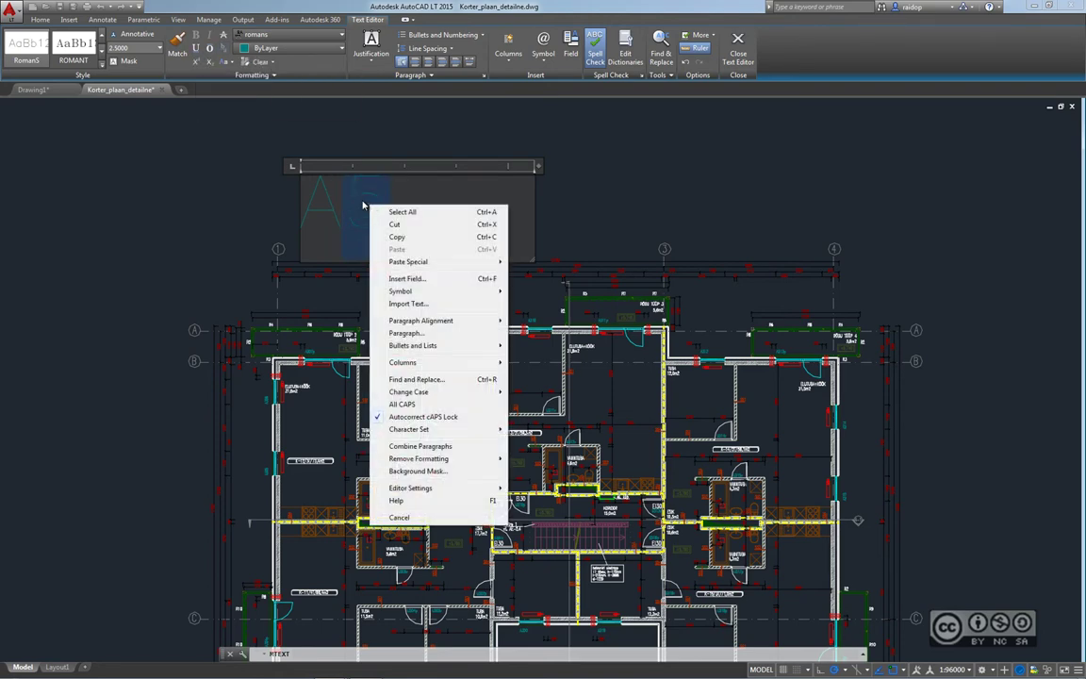
{"action": "left_click", "coordinate": [356, 201]}
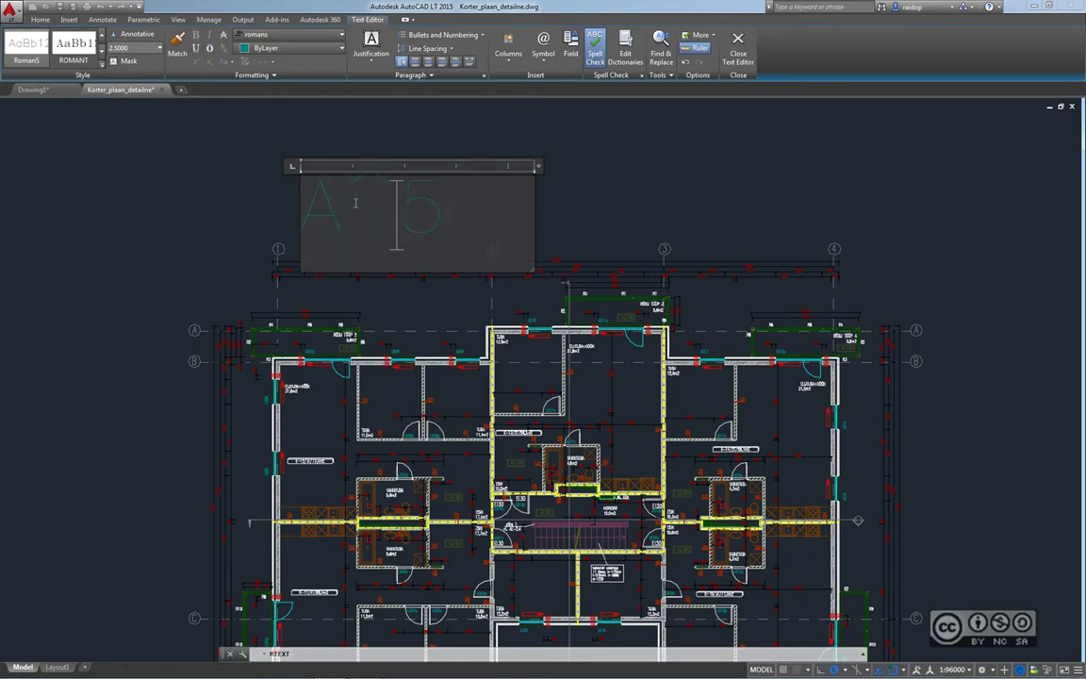
Unstack the 5 so the label reads plain A5, then close the Text Editor
{"action": "double_click", "coordinate": [373, 209]}
{"action": "right_click", "coordinate": [394, 211]}
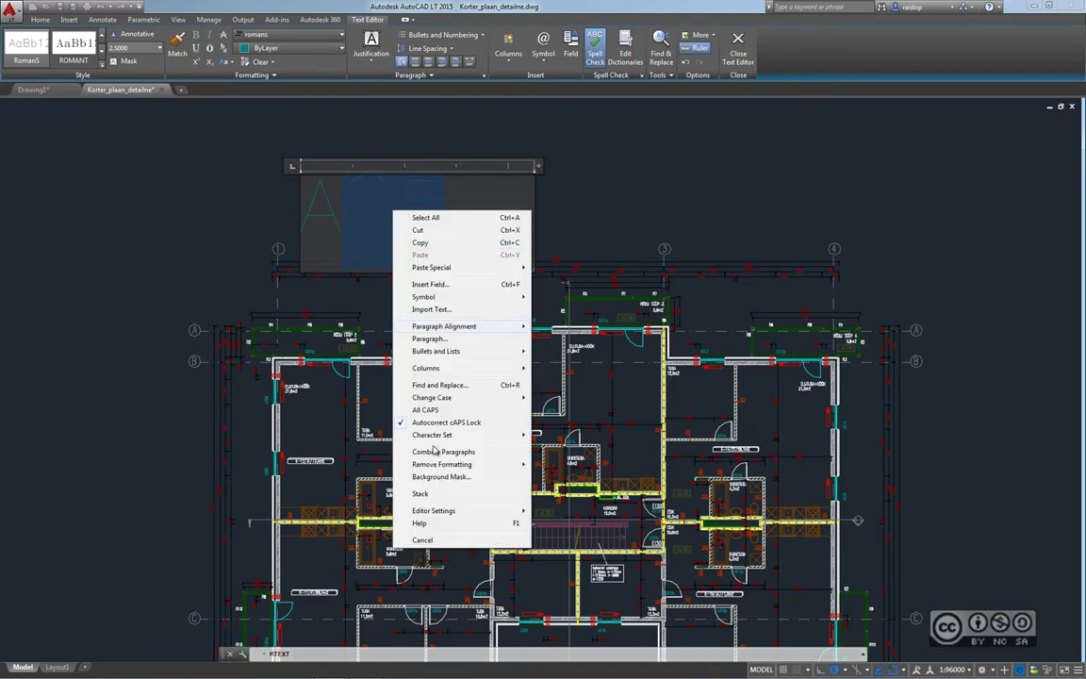
{"action": "left_click", "coordinate": [434, 494]}
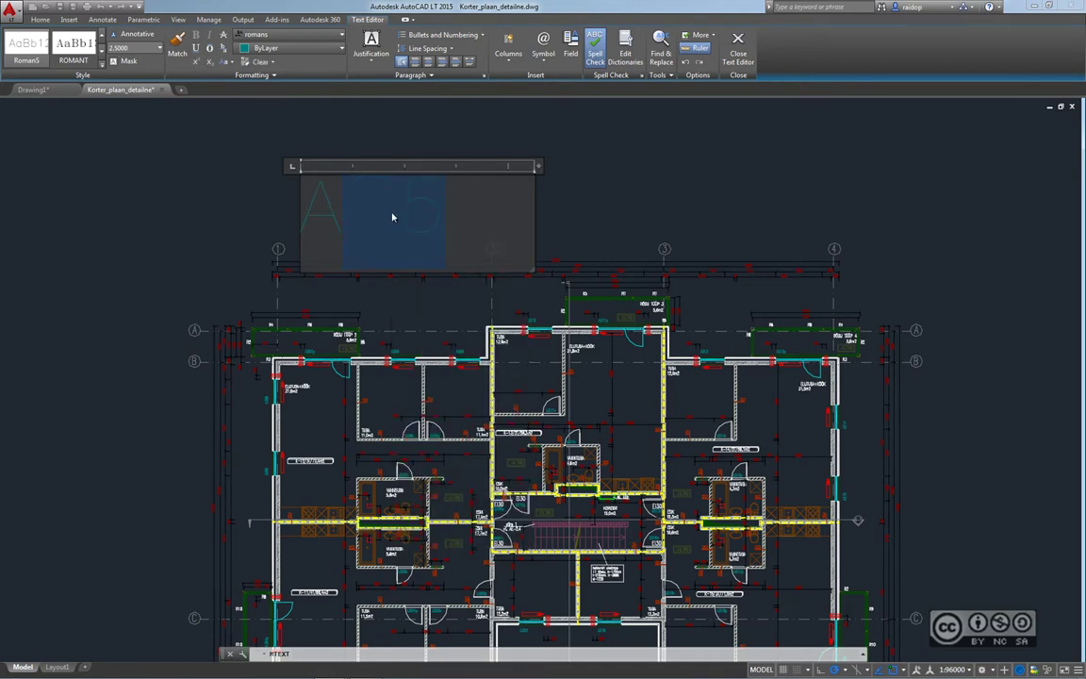
{"action": "left_click", "coordinate": [416, 211]}
{"action": "key", "text": "ctrl+z"}
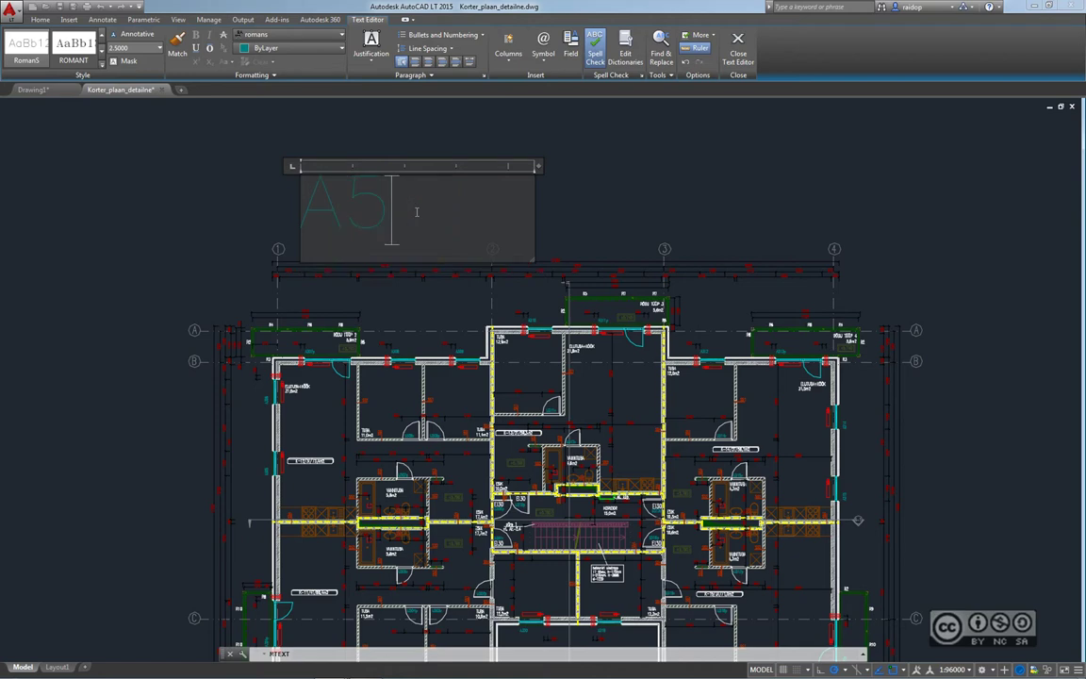
{"action": "key", "text": "ctrl+z"}
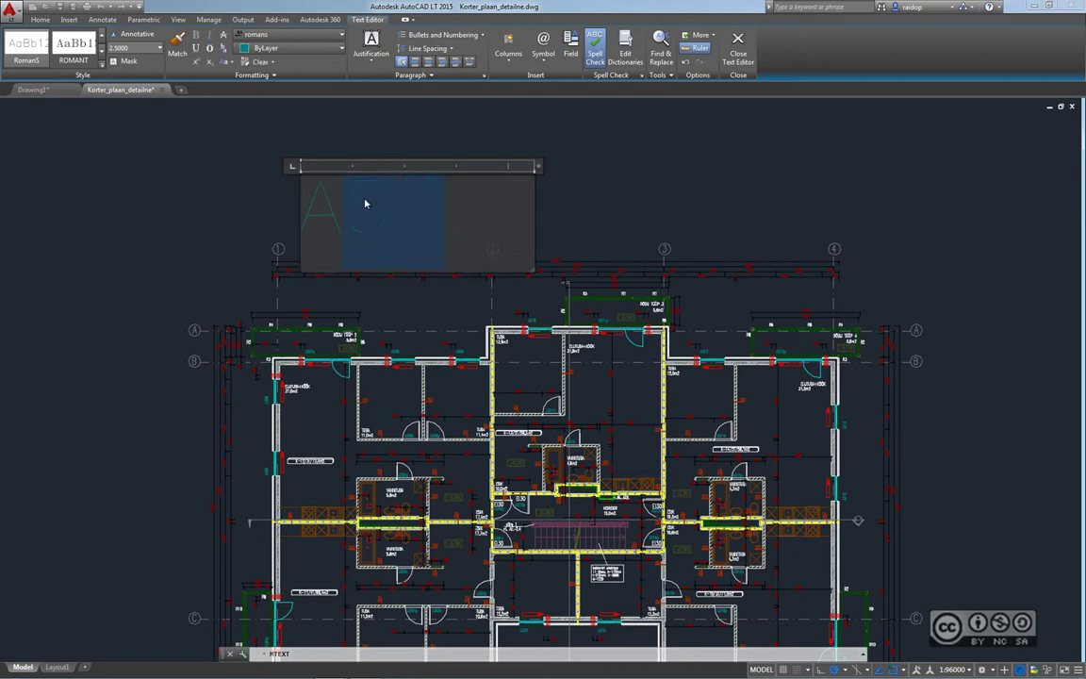
{"action": "right_click", "coordinate": [376, 206]}
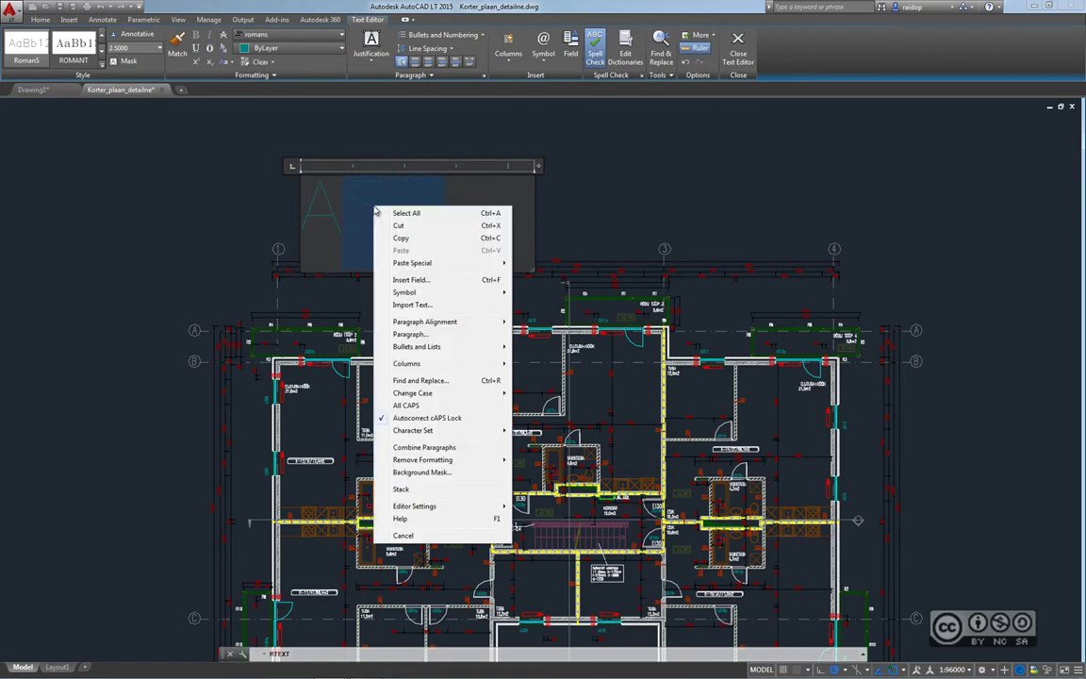
{"action": "left_click", "coordinate": [415, 490]}
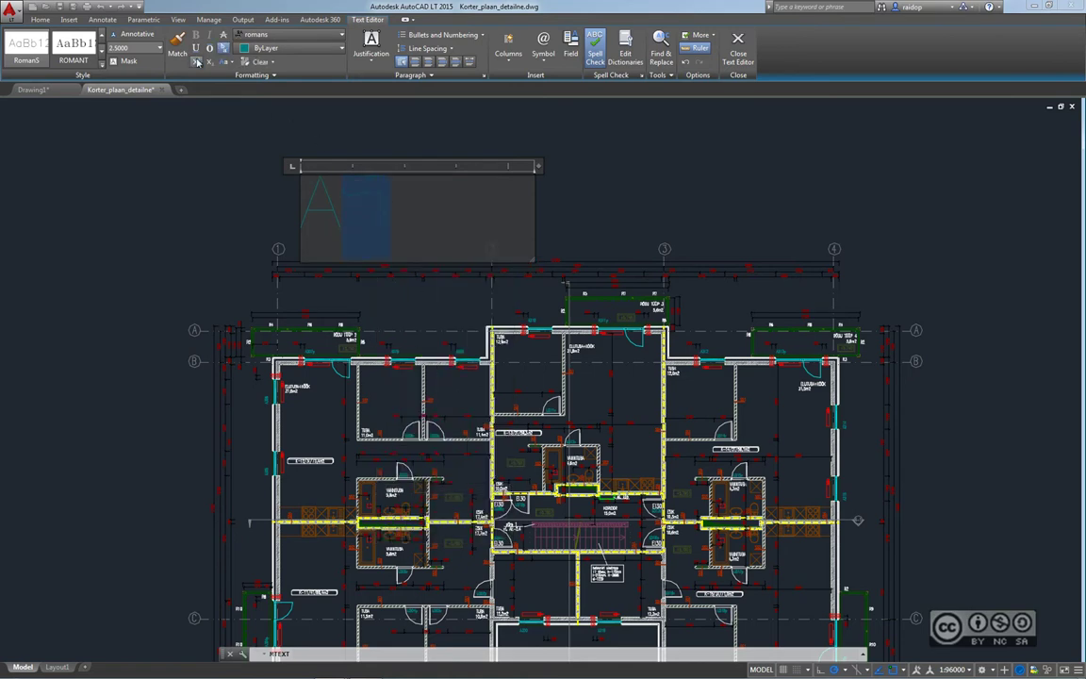
{"action": "left_click", "coordinate": [375, 189]}
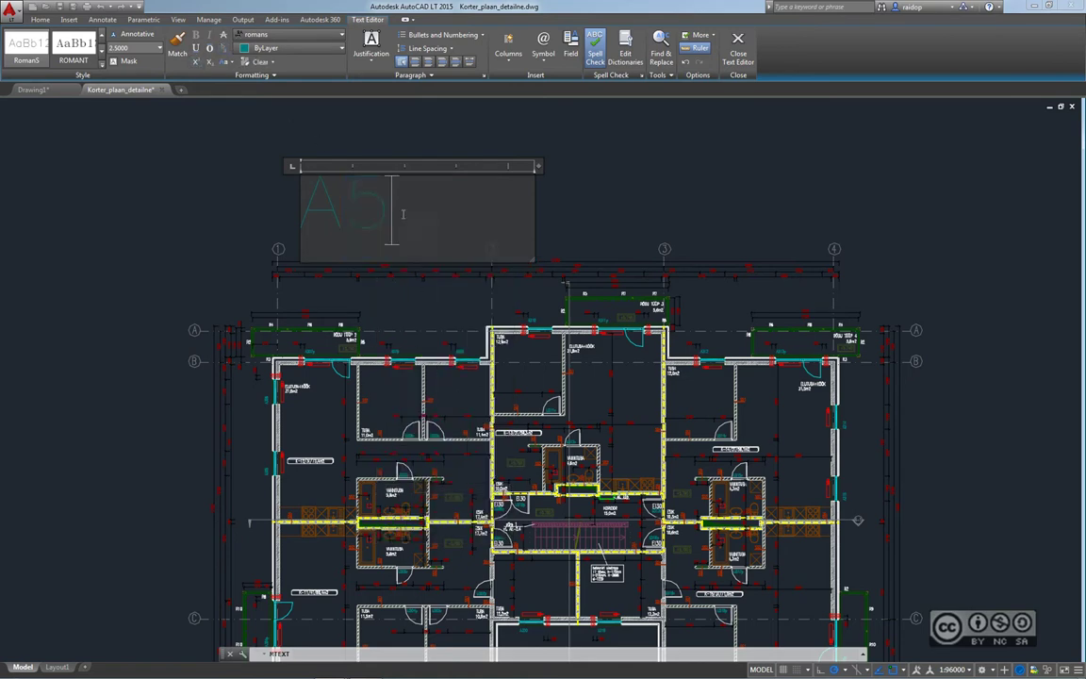
{"action": "left_click", "coordinate": [613, 209]}
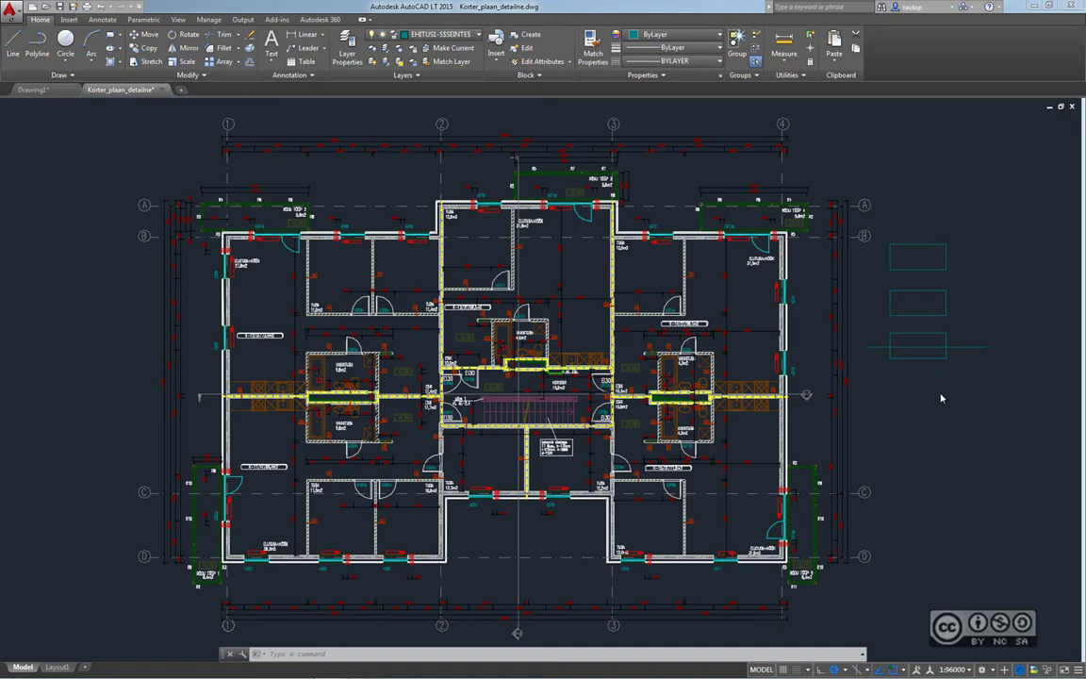
Pan and zoom in on the three rectangles right of the floor plan
{"action": "middle_click_drag", "start_coordinate": [941, 398], "coordinate": [735, 396]}
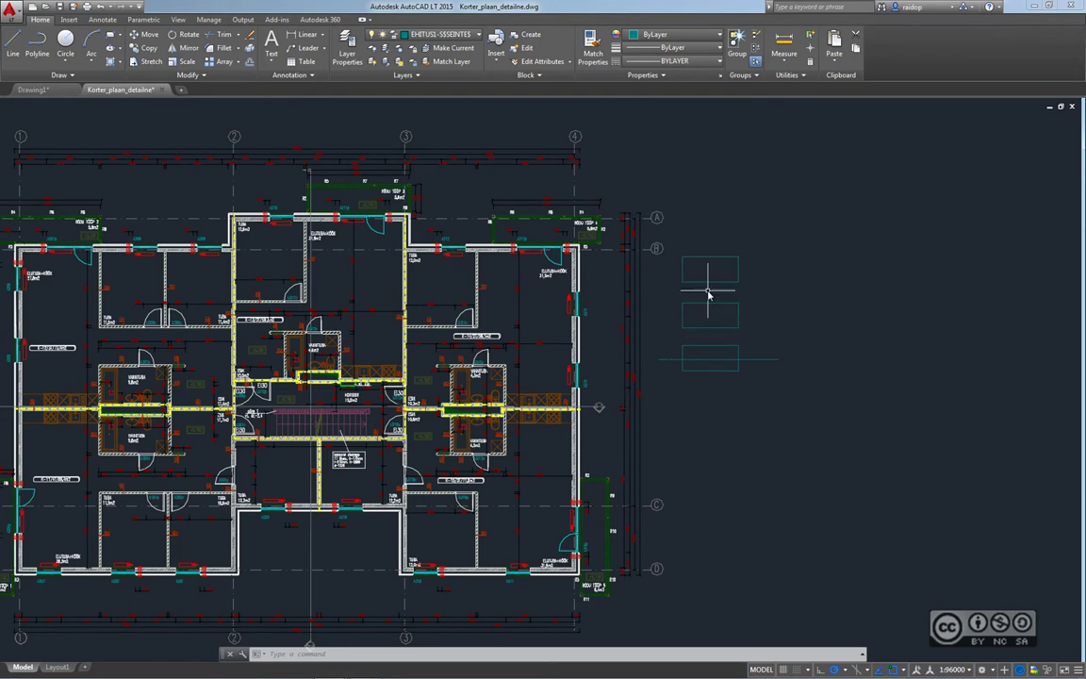
{"action": "scroll", "coordinate": [718, 359], "scroll_direction": "up", "scroll_amount": 2}
{"action": "middle_click_drag", "start_coordinate": [728, 303], "coordinate": [688, 316]}
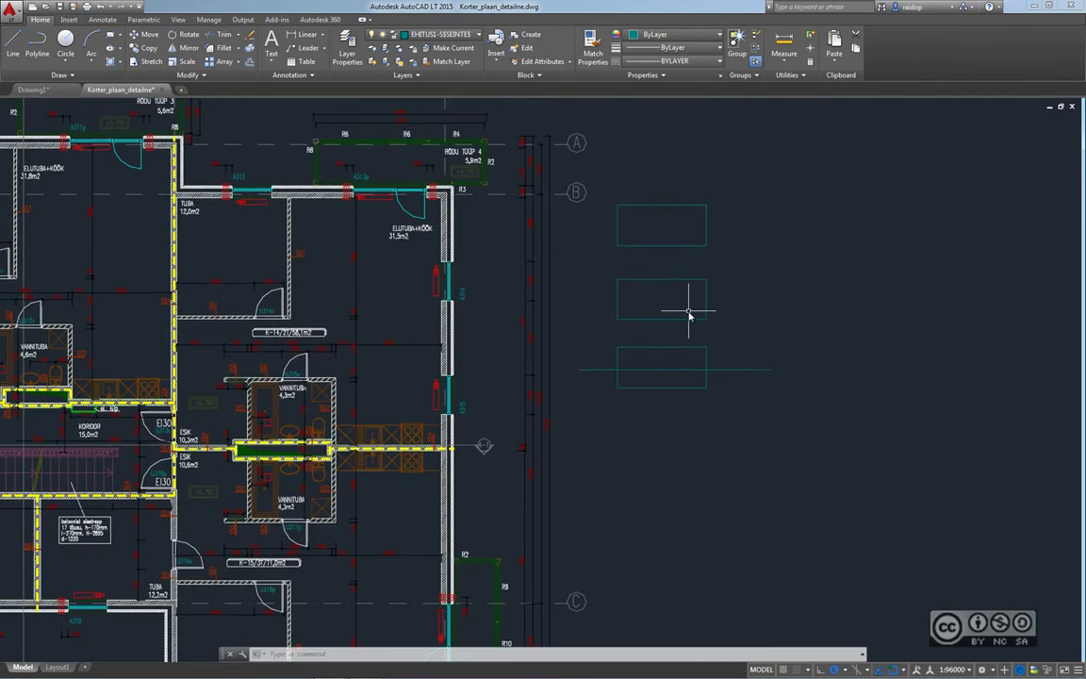
{"action": "scroll", "coordinate": [669, 342], "scroll_direction": "up", "scroll_amount": 2}
Try trimming with the bottom rectangle as cutting edge, then cancel
{"action": "type", "text": "tr"}
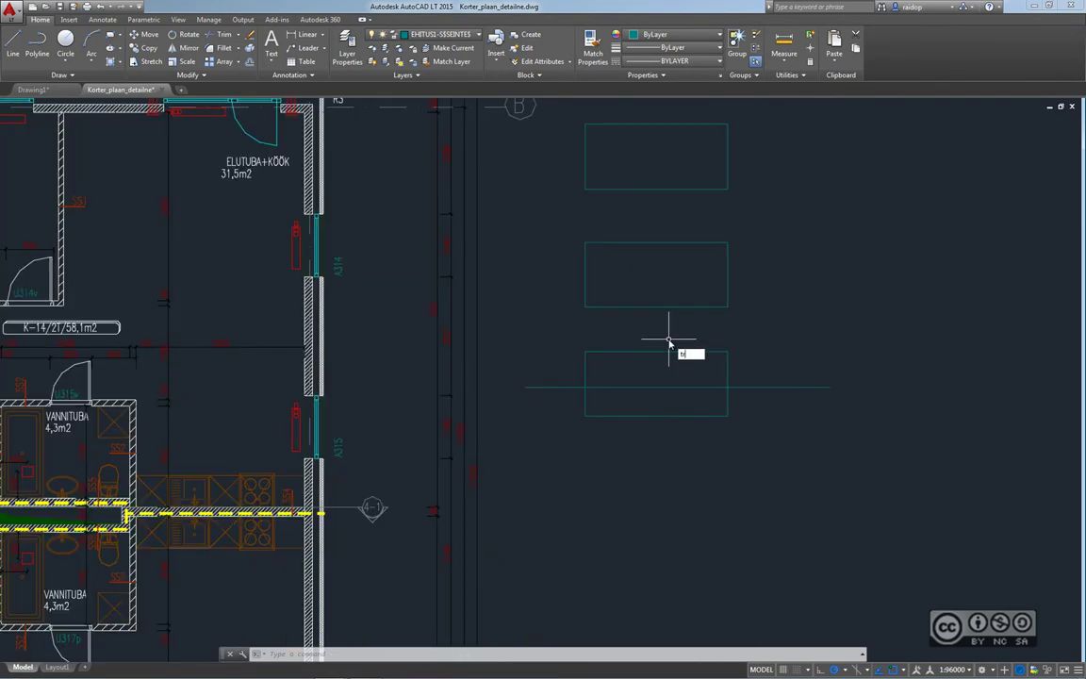
{"action": "key", "text": "Return"}
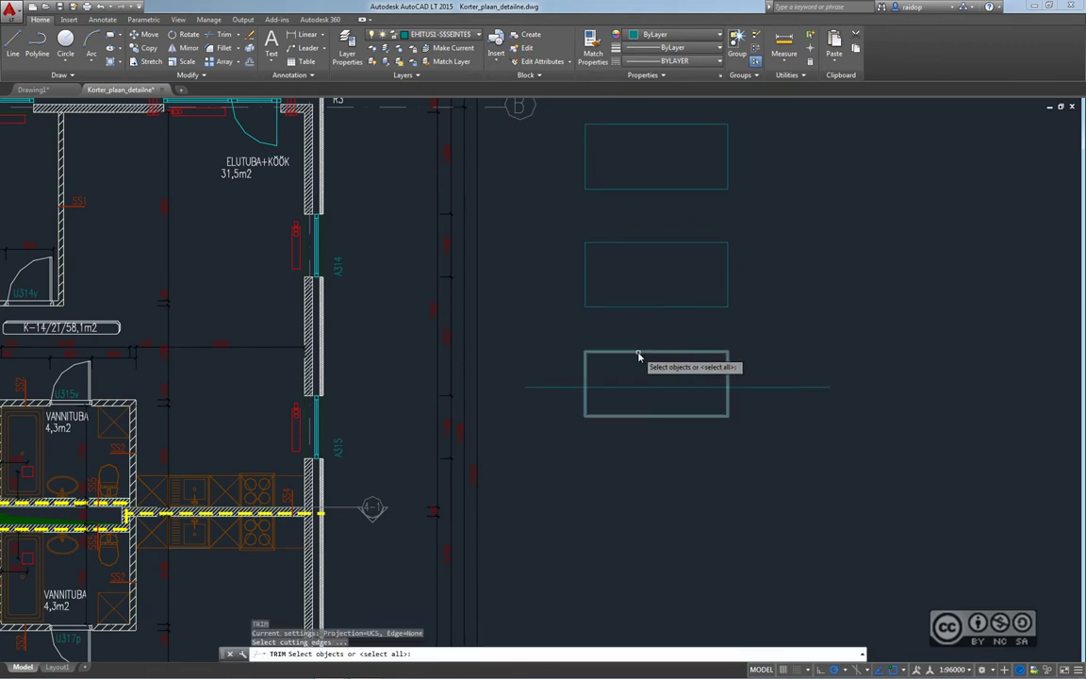
{"action": "left_click", "coordinate": [637, 355]}
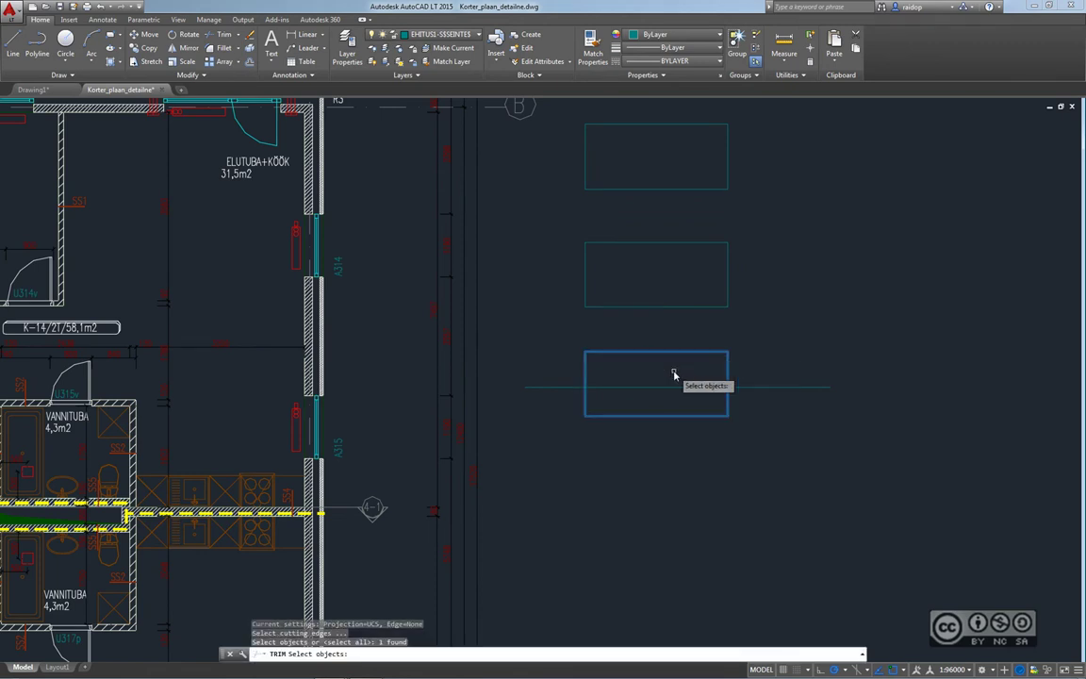
{"action": "key", "text": "Return"}
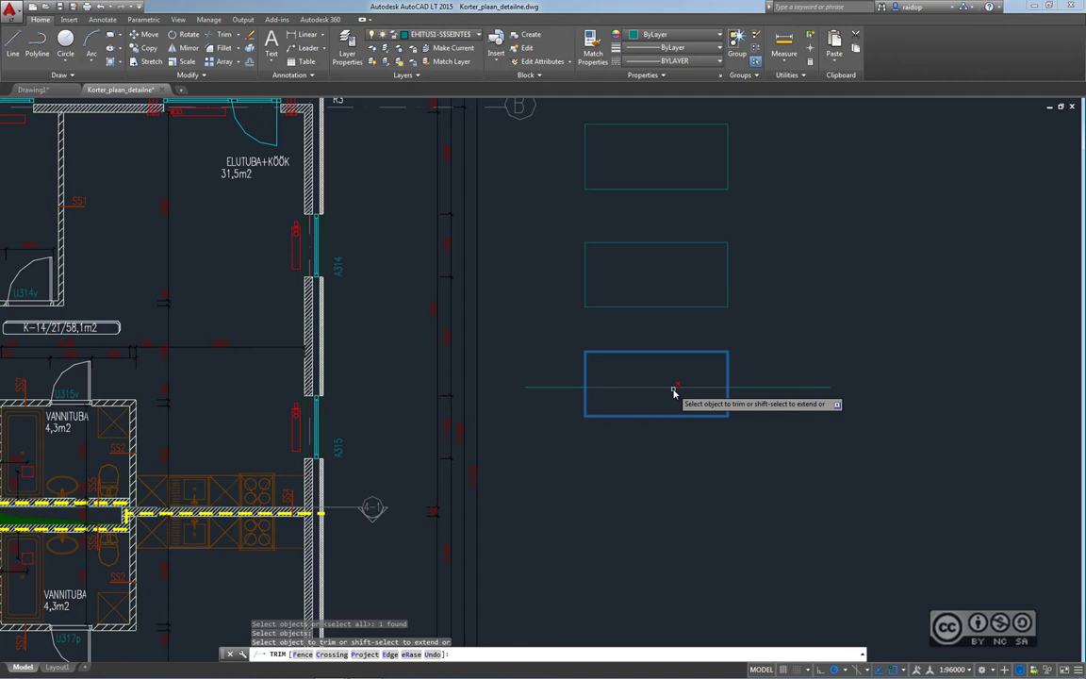
{"action": "key", "text": "Escape"}
Draw a short horizontal polyline right of the middle rectangle, leaving a gap
{"action": "middle_click_drag", "start_coordinate": [773, 322], "coordinate": [880, 388]}
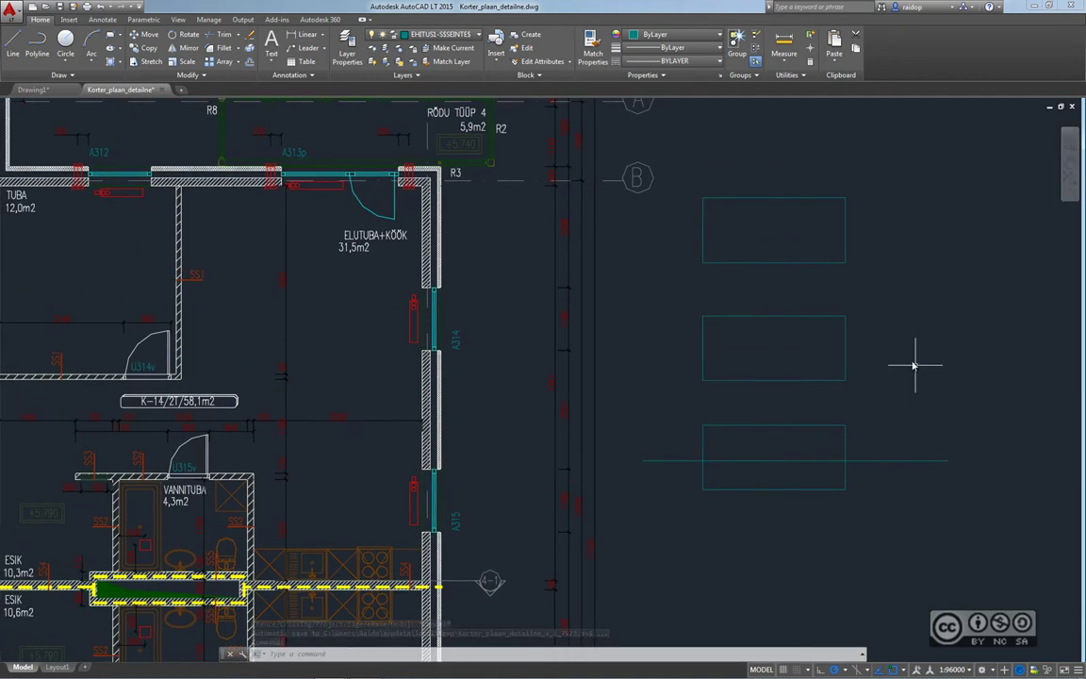
{"action": "type", "text": "pl"}
{"action": "key", "text": "Return"}
{"action": "left_click", "coordinate": [939, 348]}
{"action": "left_click", "coordinate": [1000, 348]}
{"action": "key", "text": "Escape"}
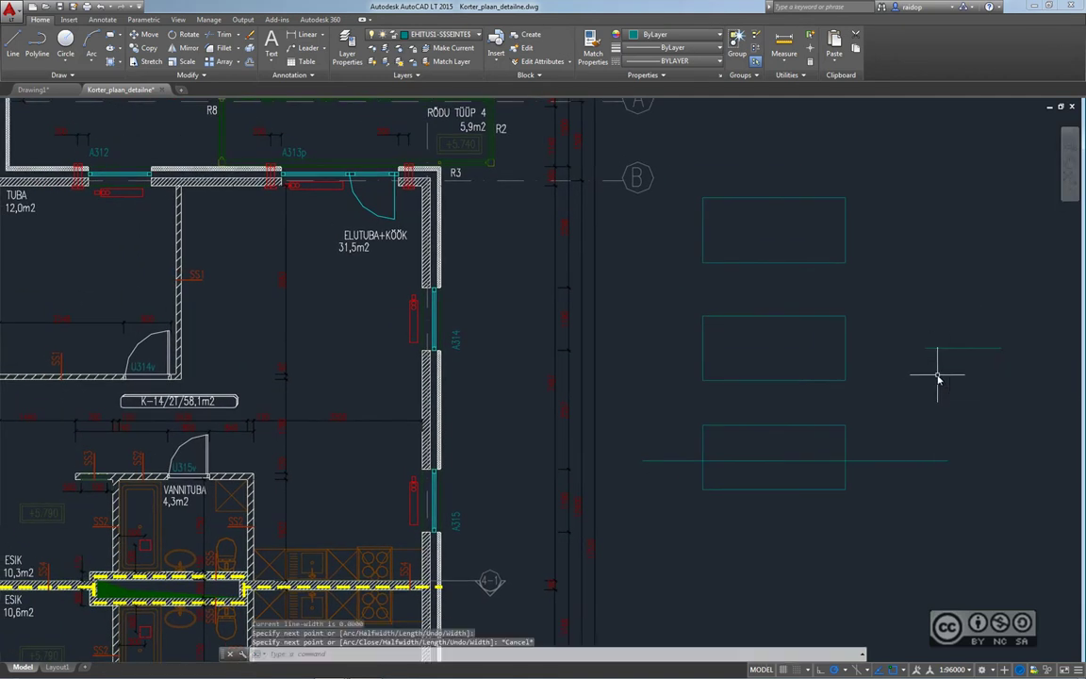
{"action": "type", "text": "ex"}
{"action": "key", "text": "Return"}
{"action": "key", "text": "Return"}
{"action": "key", "text": "Escape"}
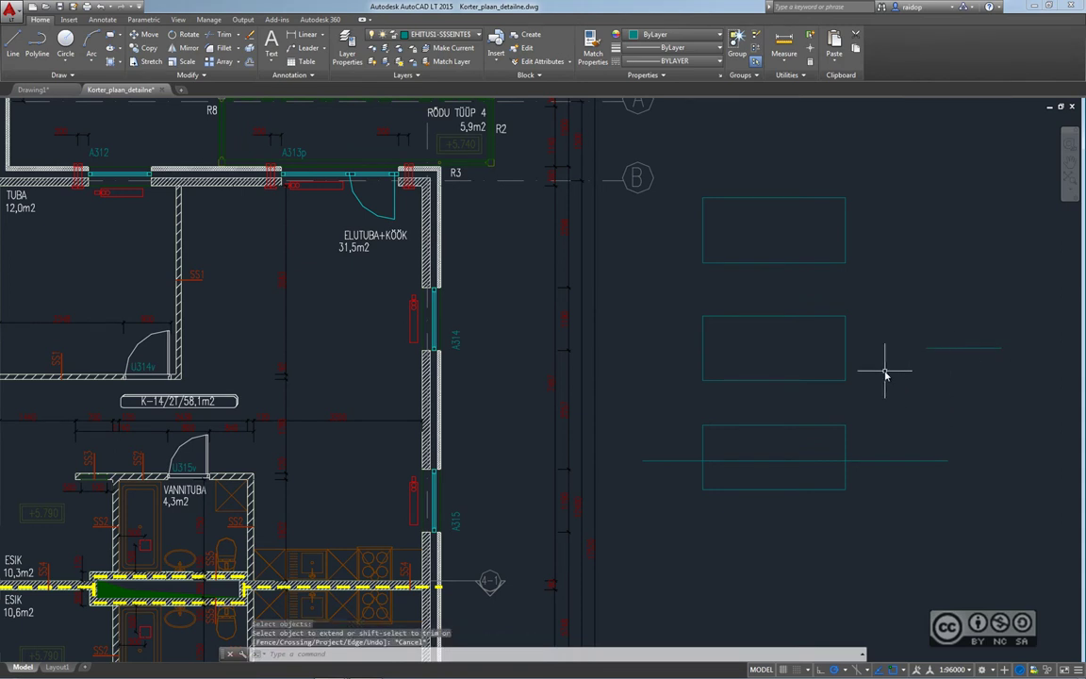
Extend the short line to the middle rectangle's right edge, using the rectangle as boundary
{"action": "type", "text": "EXTEND"}
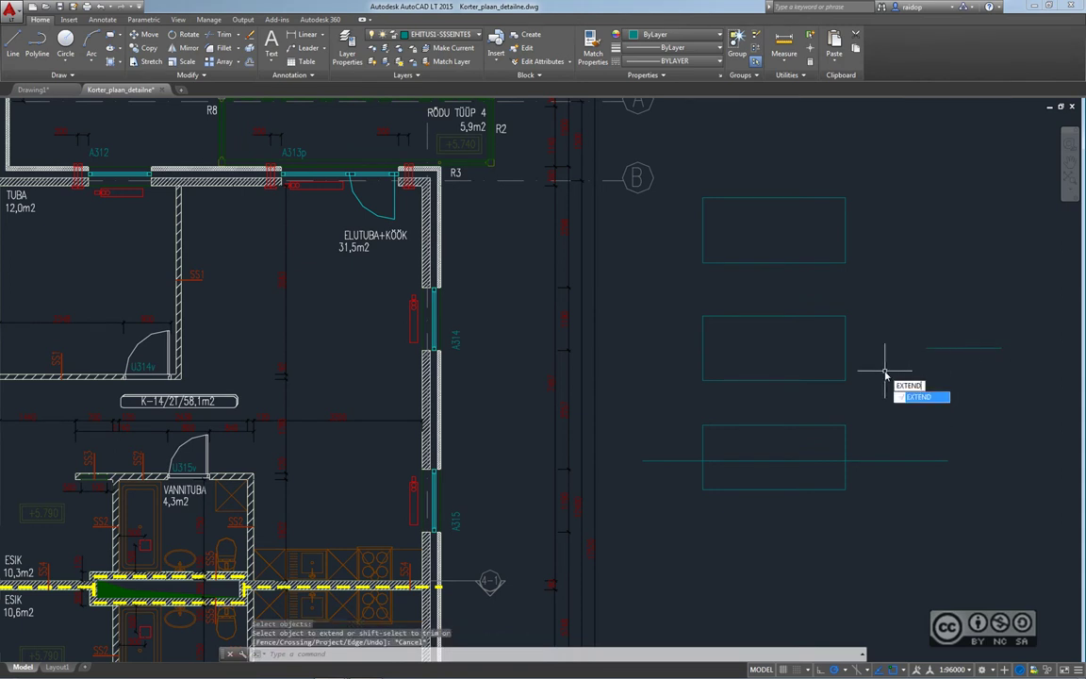
{"action": "key", "text": "Return"}
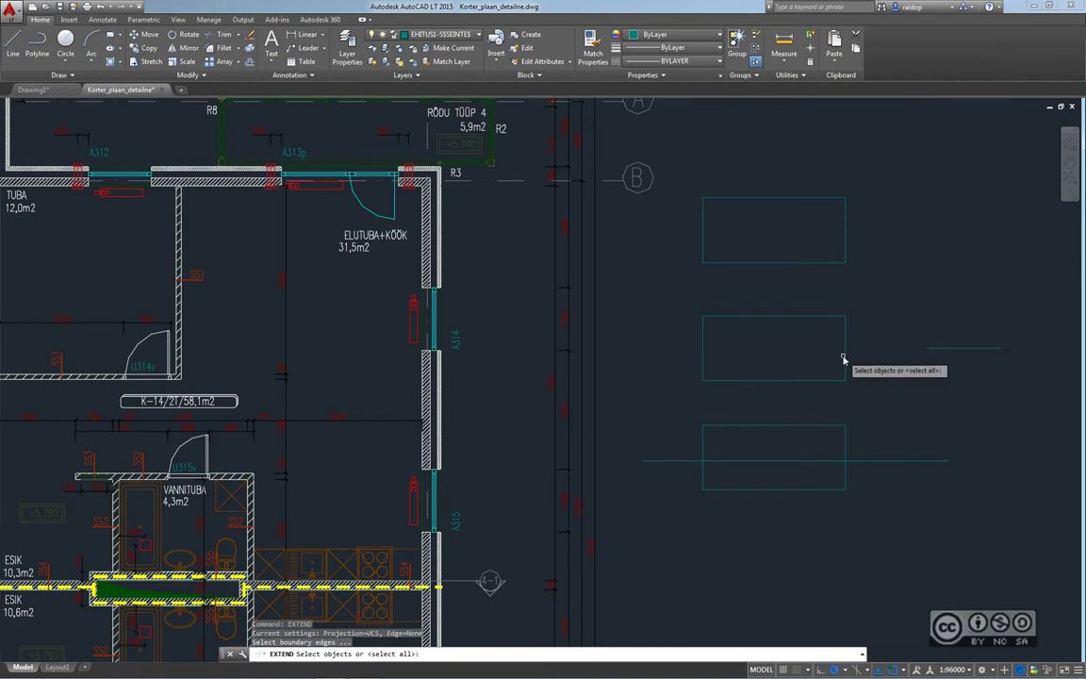
{"action": "left_click", "coordinate": [846, 364]}
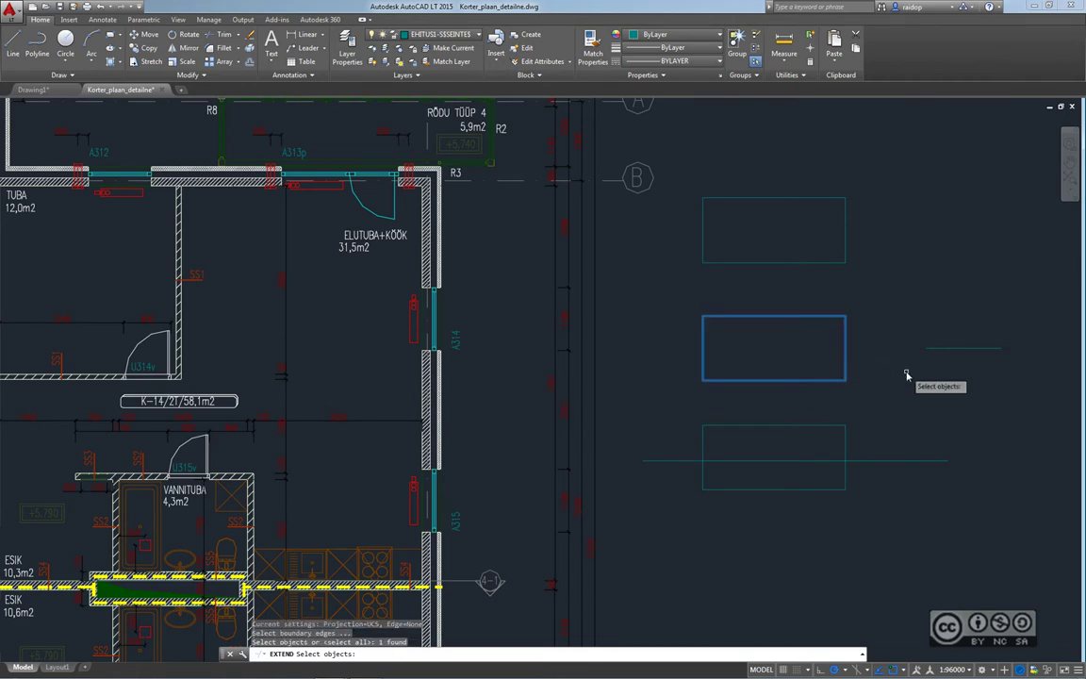
{"action": "key", "text": "Return"}
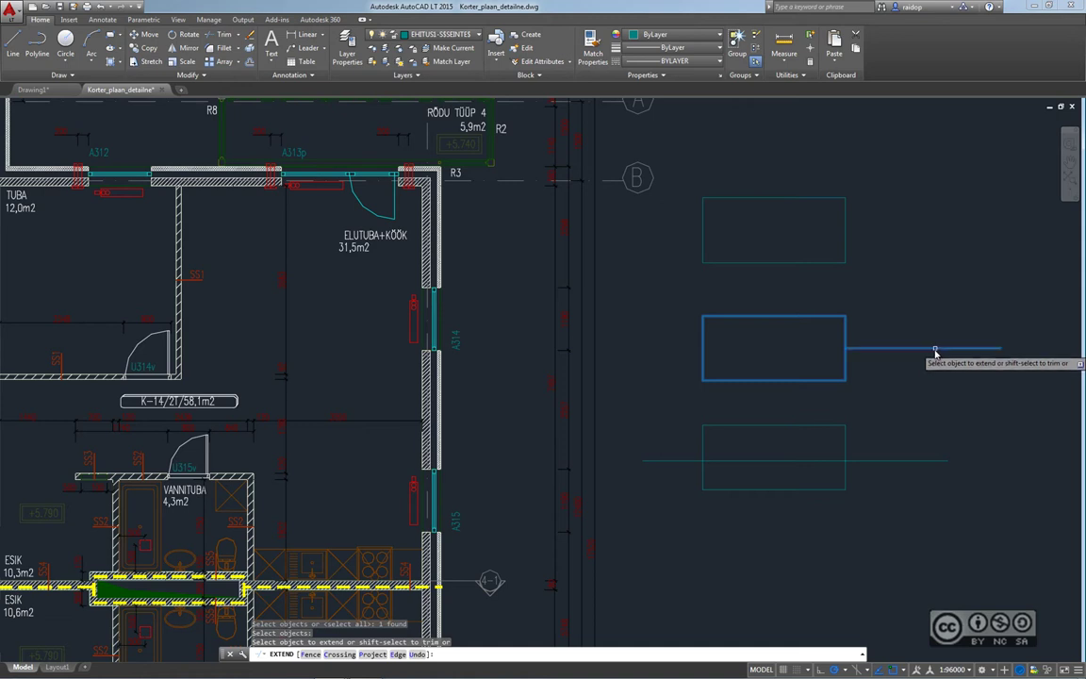
{"action": "left_click", "coordinate": [935, 351]}
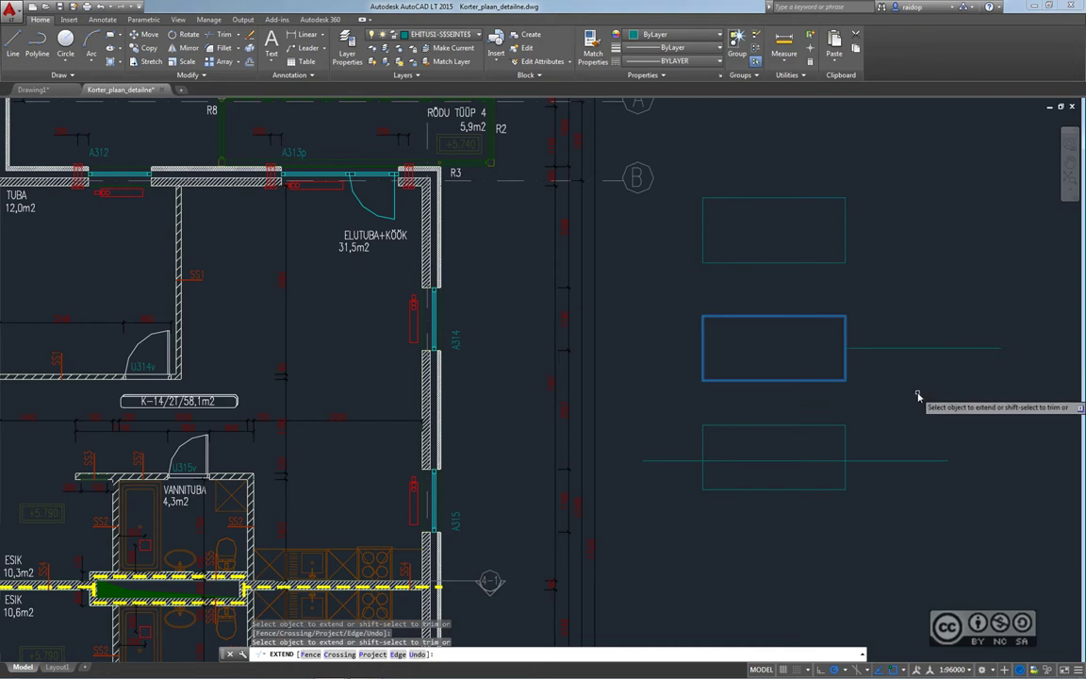
{"action": "key", "text": "Escape"}
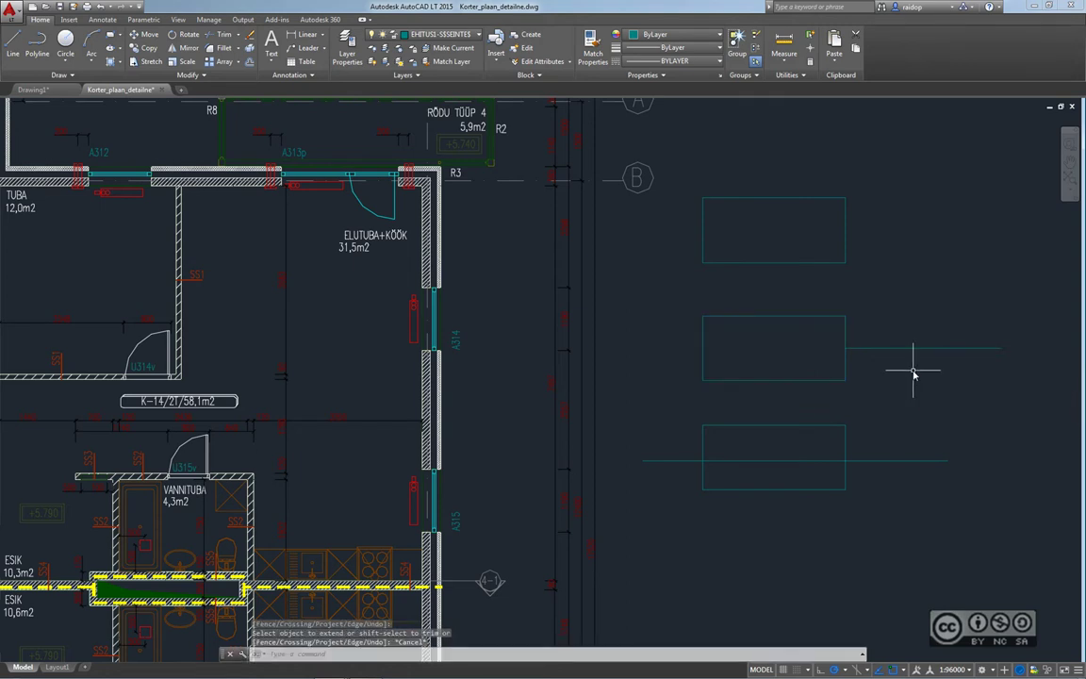
{"action": "key", "text": "Escape"}
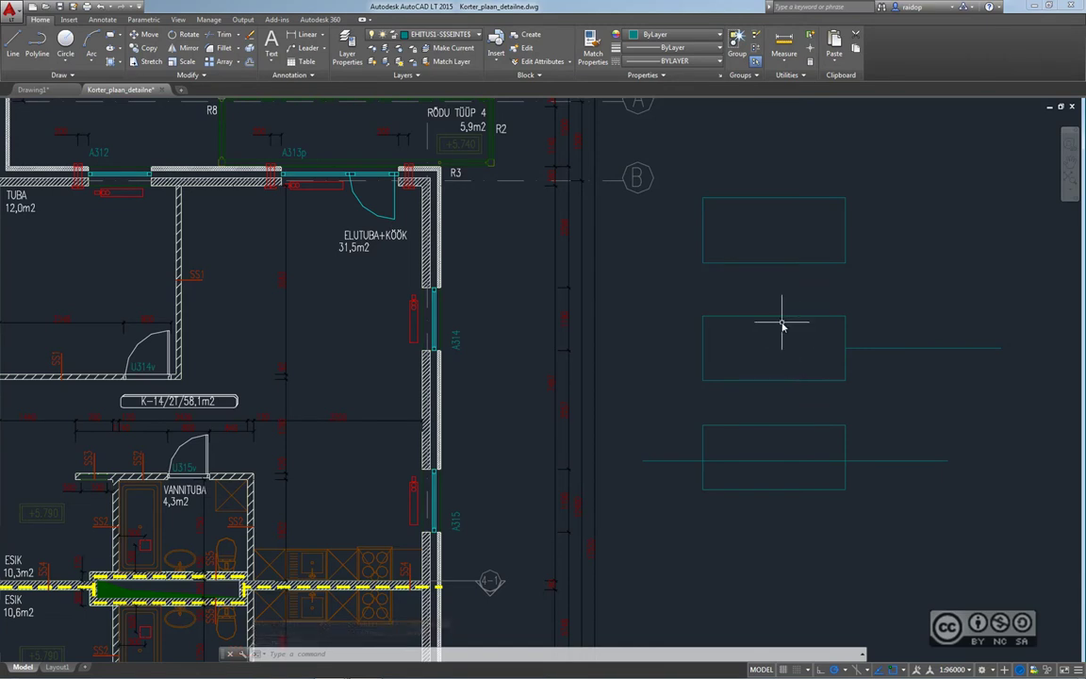
Recolour the middle rectangle red (237,31,36) from the Properties colour list
{"action": "left_click", "coordinate": [779, 352]}
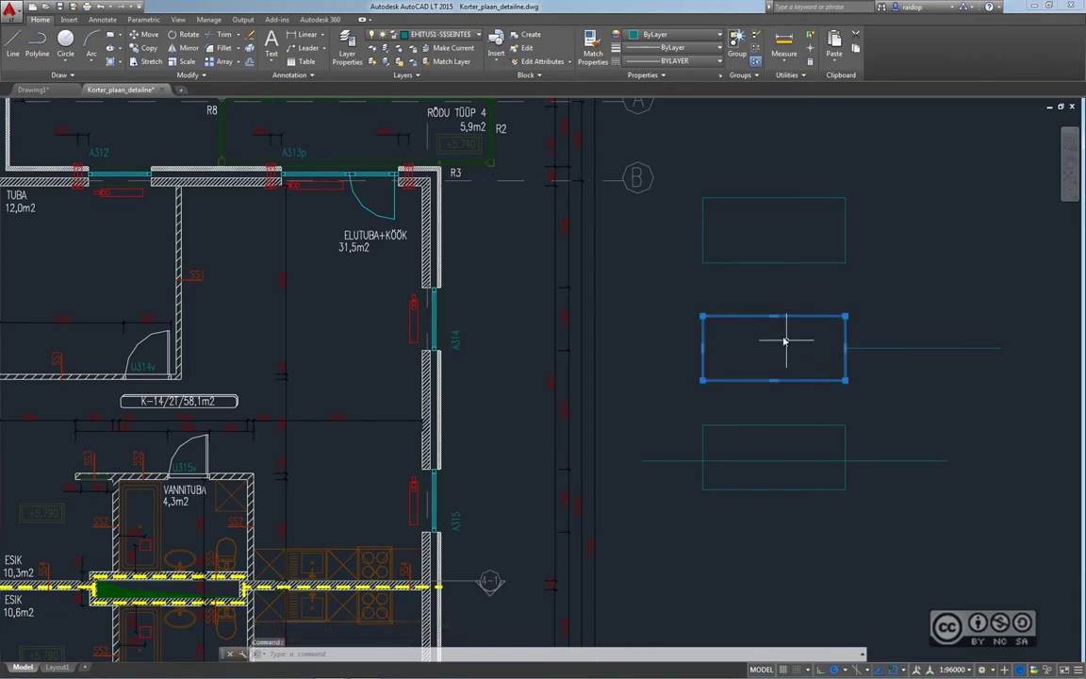
{"action": "left_click", "coordinate": [679, 35]}
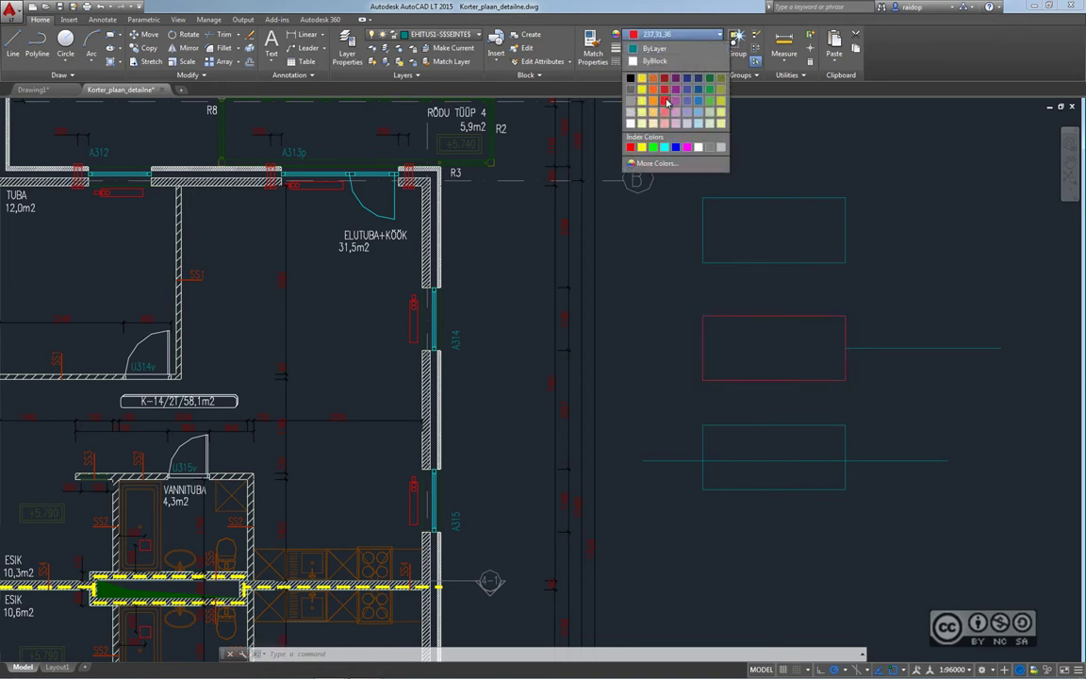
{"action": "left_click", "coordinate": [666, 100]}
{"action": "key", "text": "Escape"}
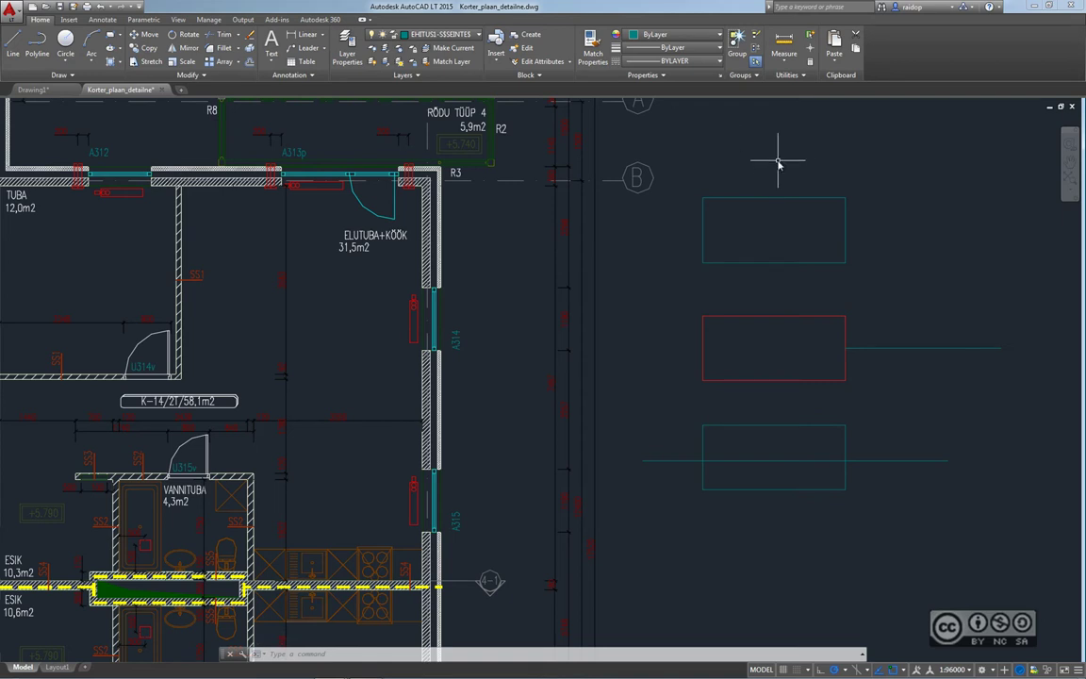
Match the top rectangle's properties to the red middle rectangle
{"action": "left_click", "coordinate": [594, 48]}
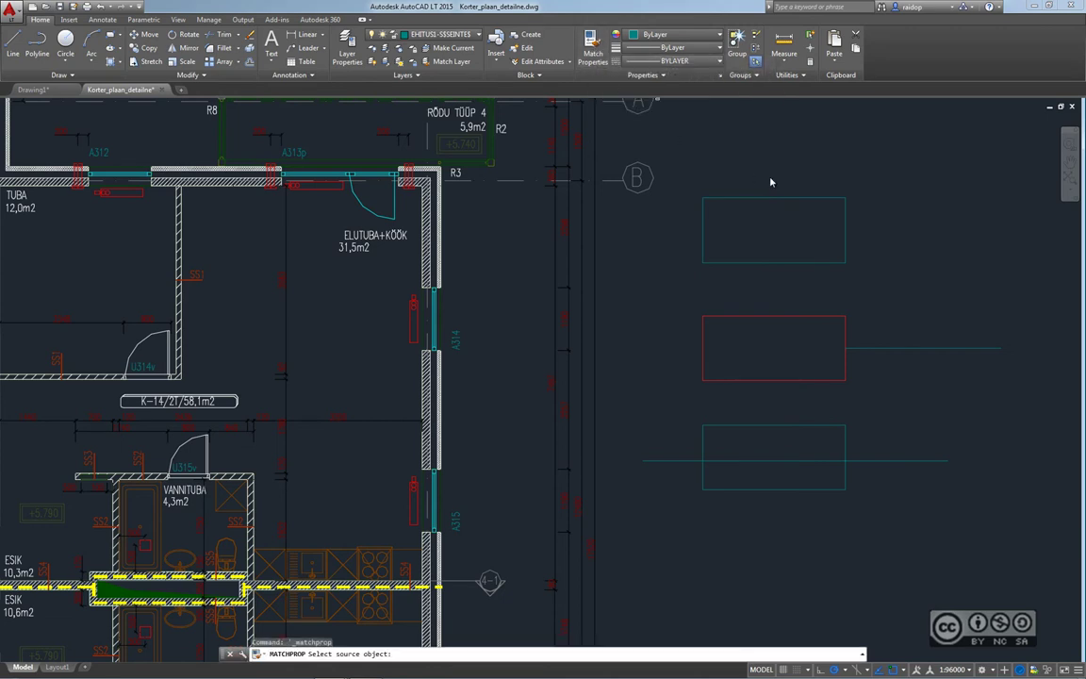
{"action": "left_click", "coordinate": [779, 319]}
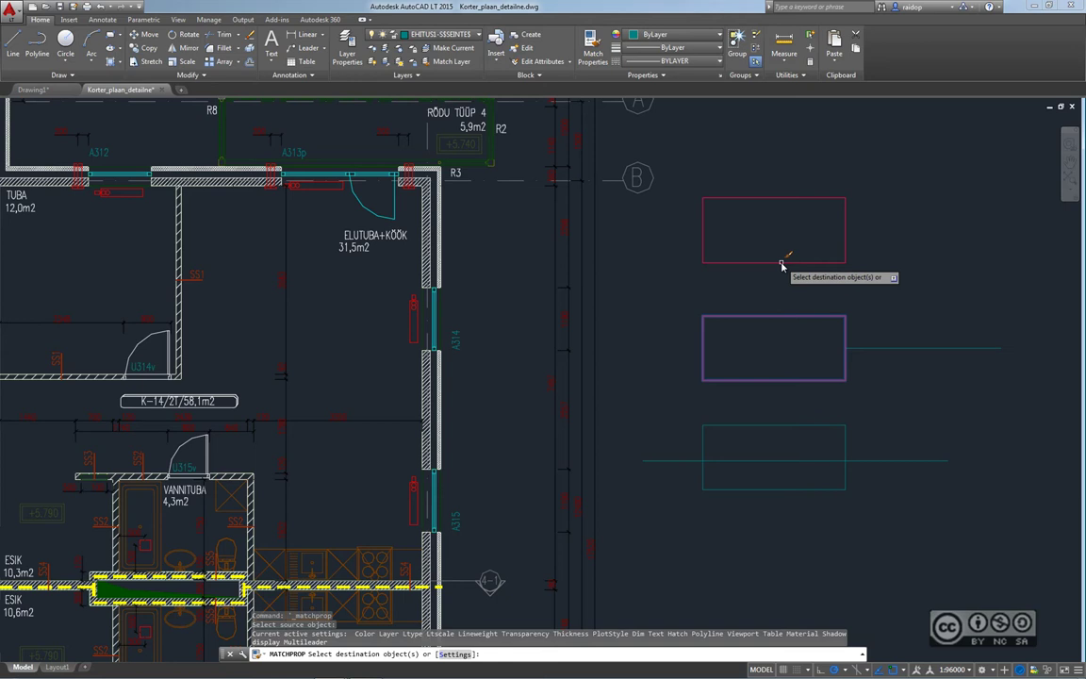
{"action": "left_click", "coordinate": [781, 263]}
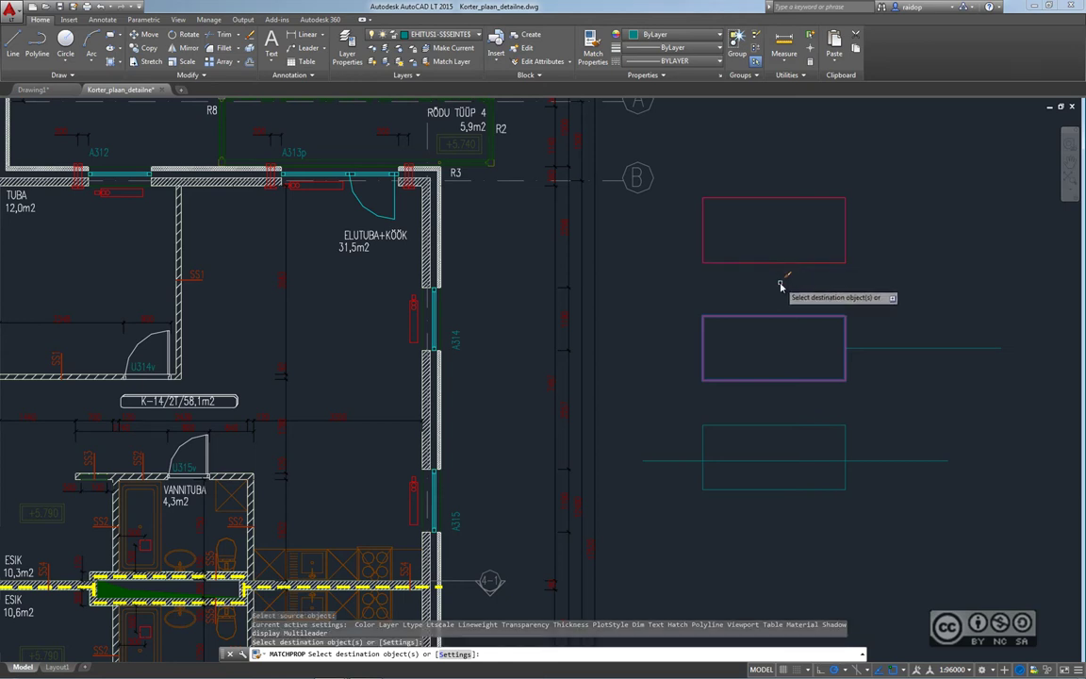
{"action": "key", "text": "Return"}
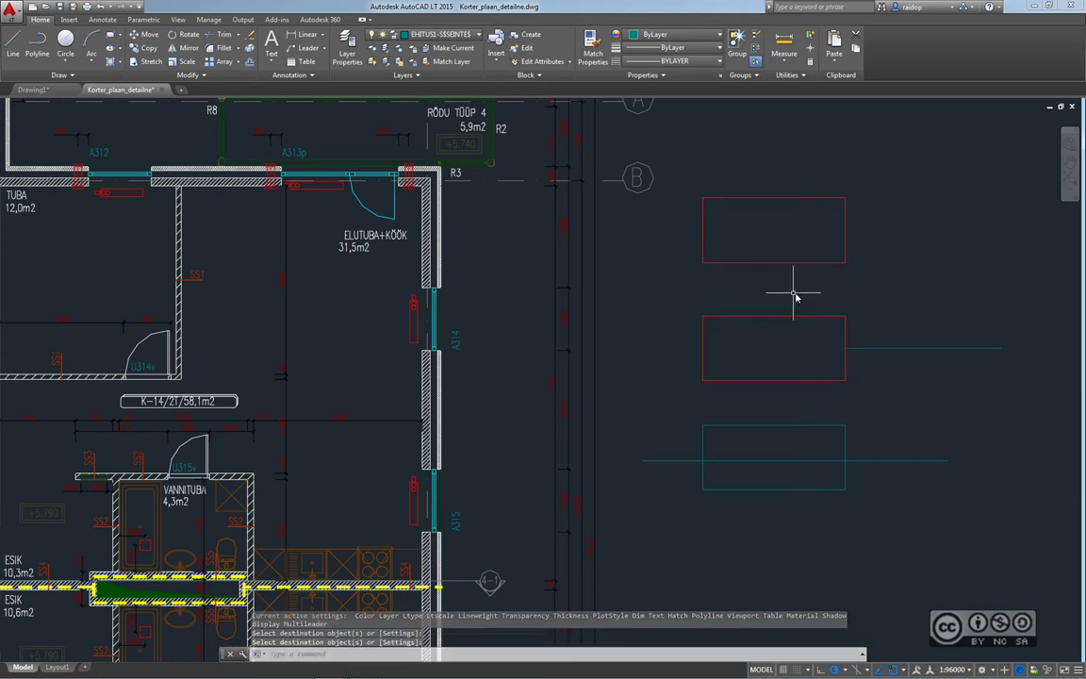
{"action": "middle_click", "coordinate": [957, 475]}
{"action": "middle_click", "coordinate": [957, 475]}
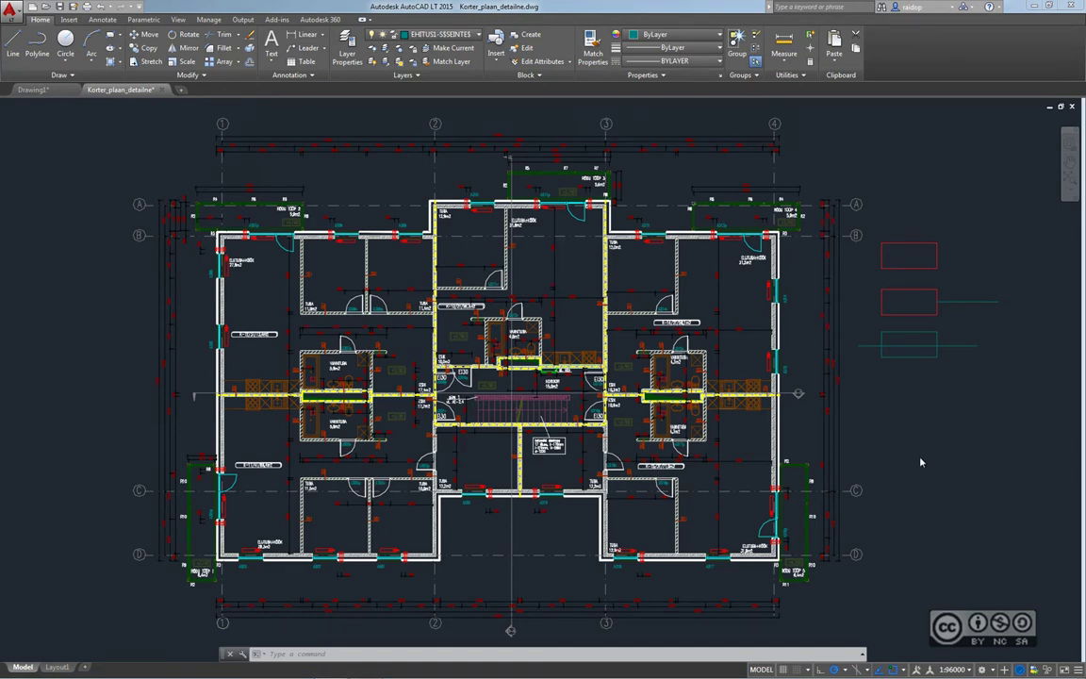
Open the drawing Alusplaan_finished.dwg
{"action": "left_click", "coordinate": [44, 7]}
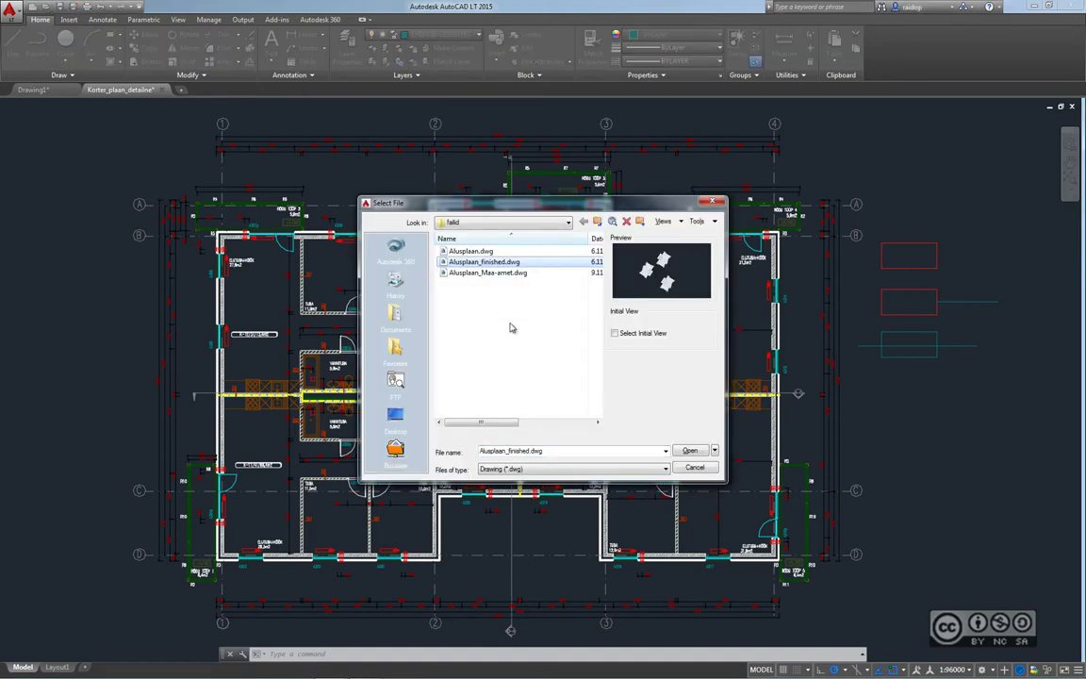
{"action": "left_click", "coordinate": [689, 450]}
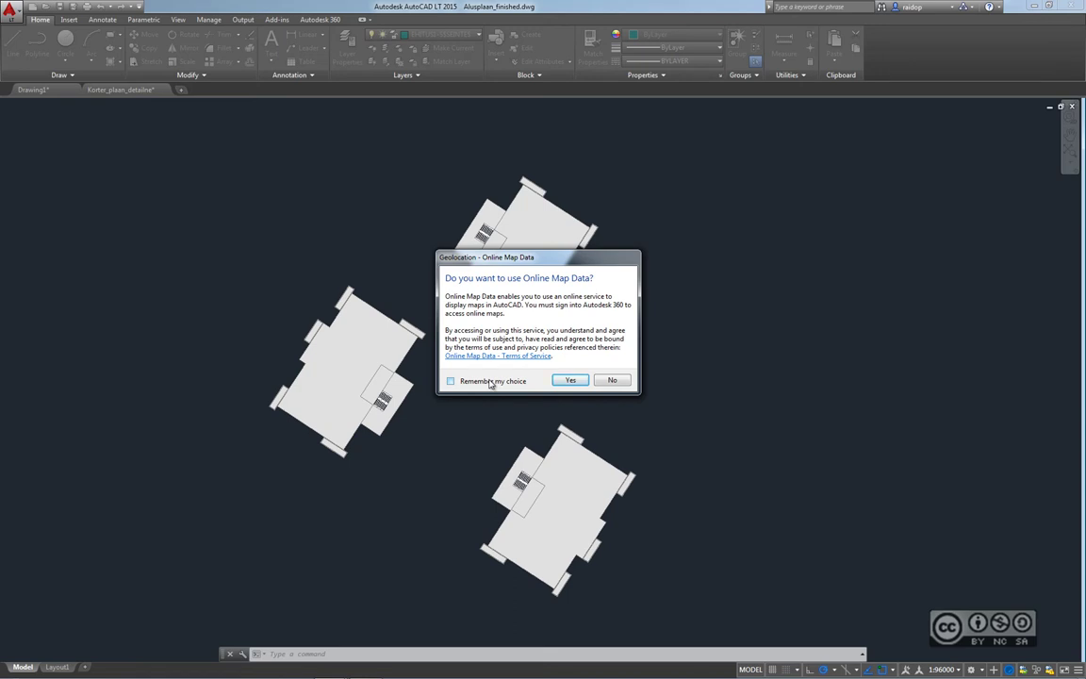
Accept online map data and show Map Aerial imagery on Layout1
{"action": "left_click", "coordinate": [568, 381]}
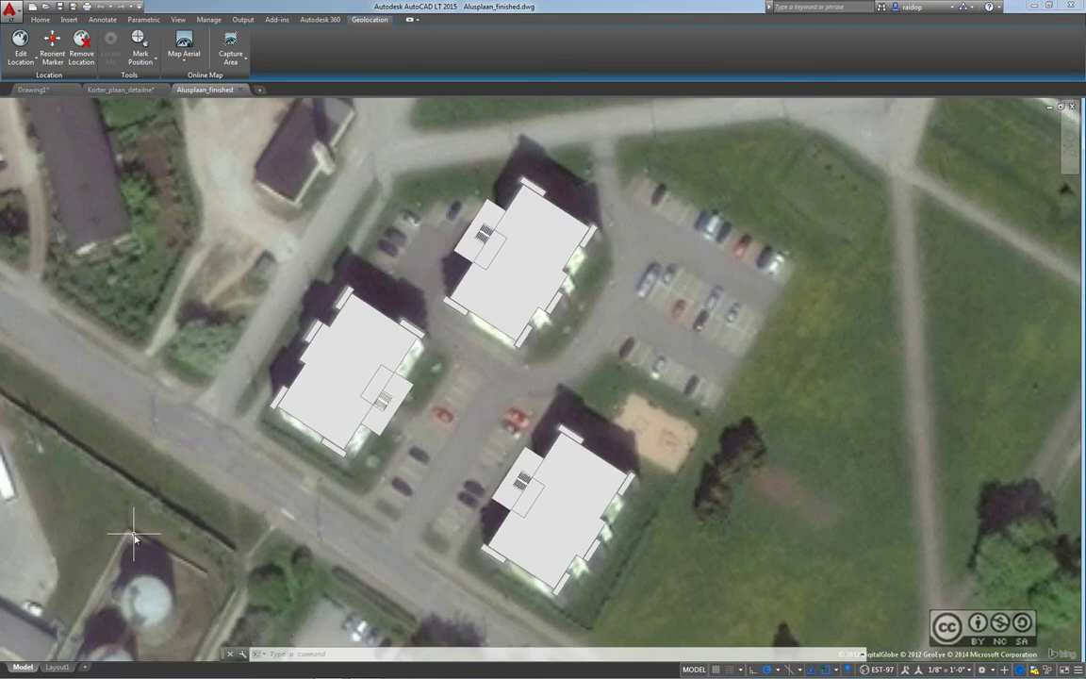
{"action": "left_click", "coordinate": [59, 667]}
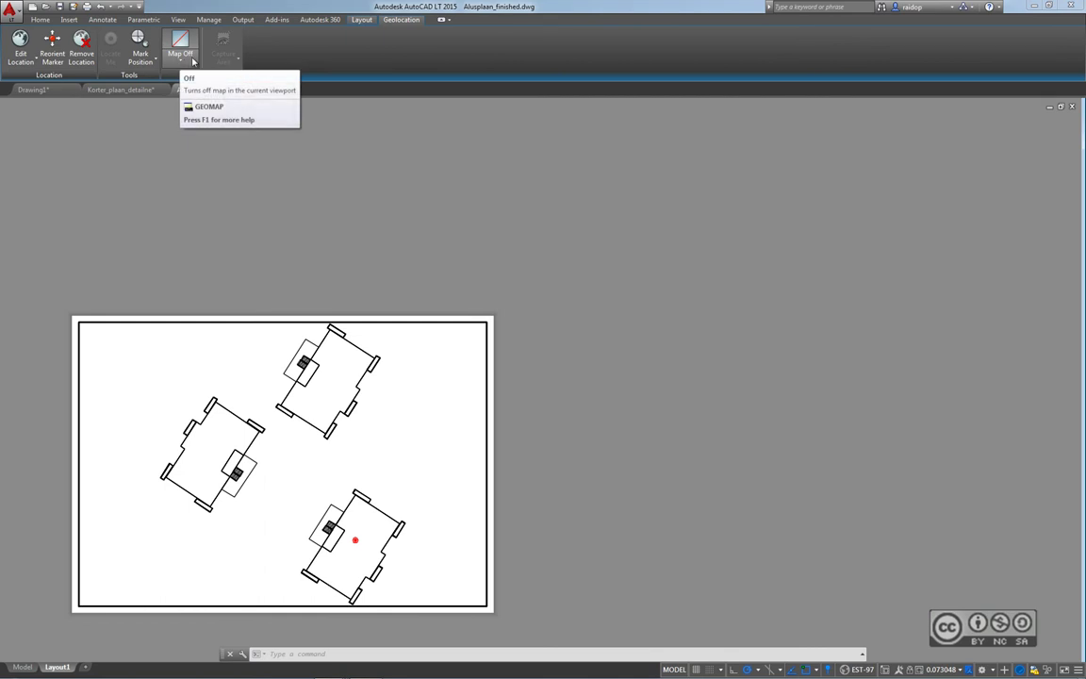
{"action": "left_click", "coordinate": [181, 60]}
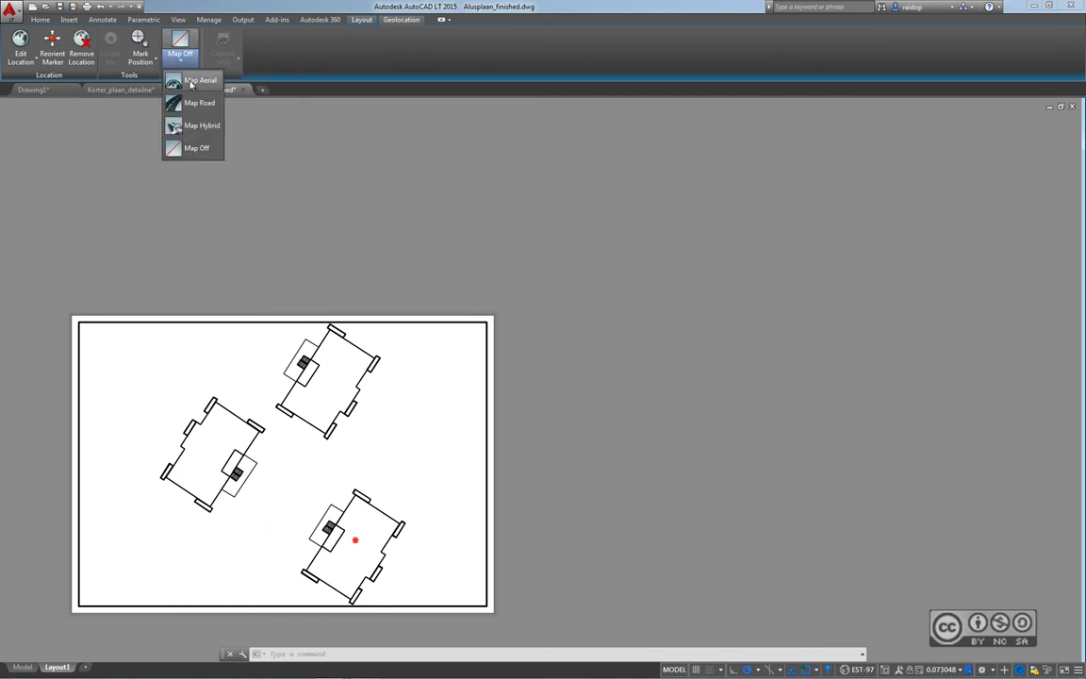
{"action": "left_click", "coordinate": [192, 83]}
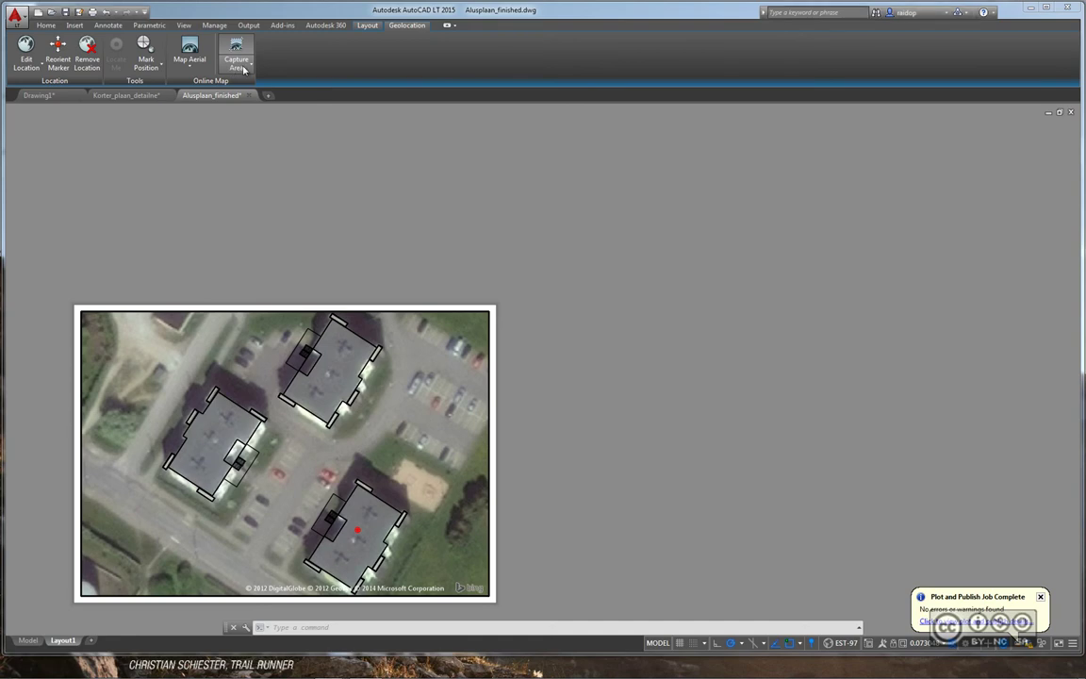
Capture the aerial map within the layout viewport using Capture Viewport
{"action": "left_click", "coordinate": [244, 70]}
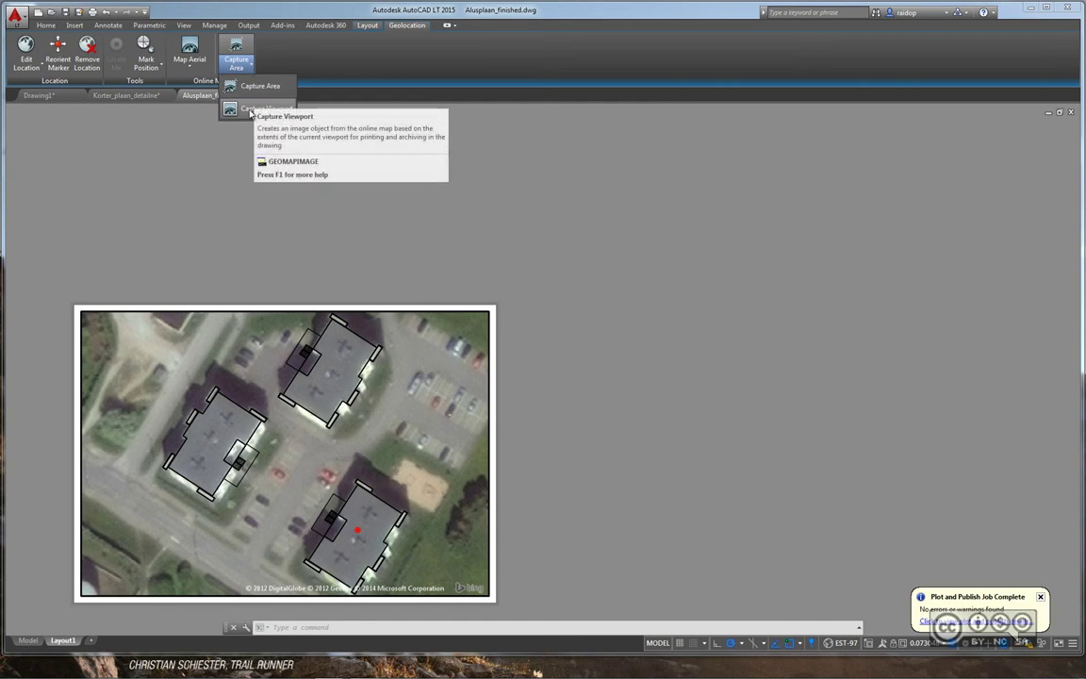
{"action": "left_click", "coordinate": [251, 112]}
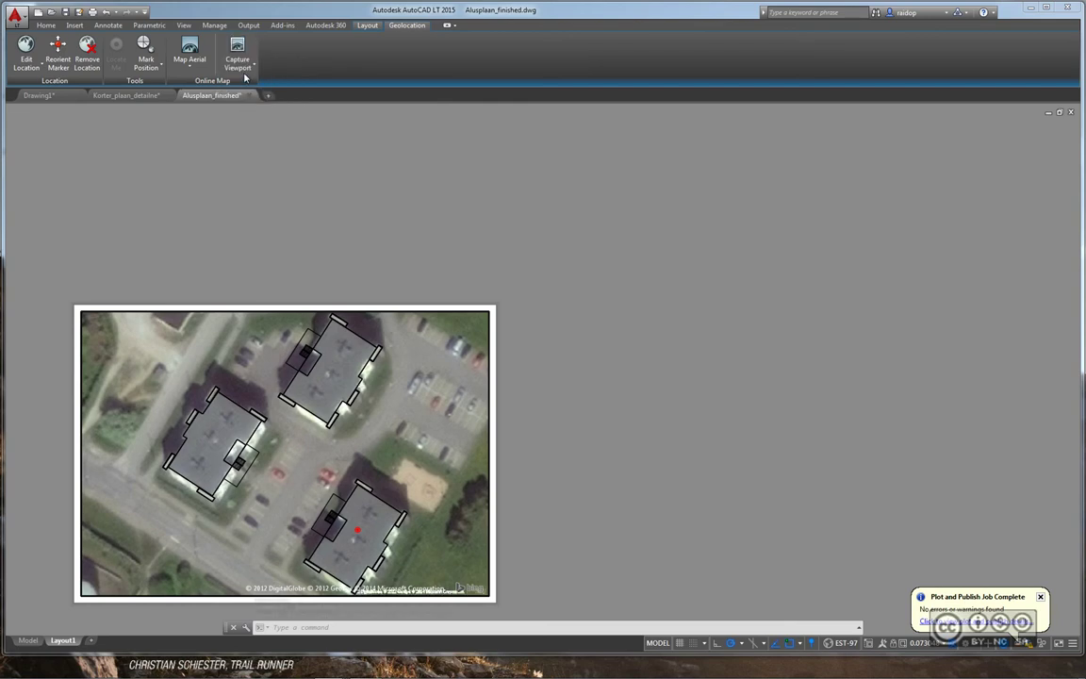
{"action": "key", "text": "Escape"}
{"action": "key", "text": "Escape"}
Export Layout1 as Alusplaan_finished.pdf to the desktop, then minimise AutoCAD to show the desktop
{"action": "left_click", "coordinate": [249, 26]}
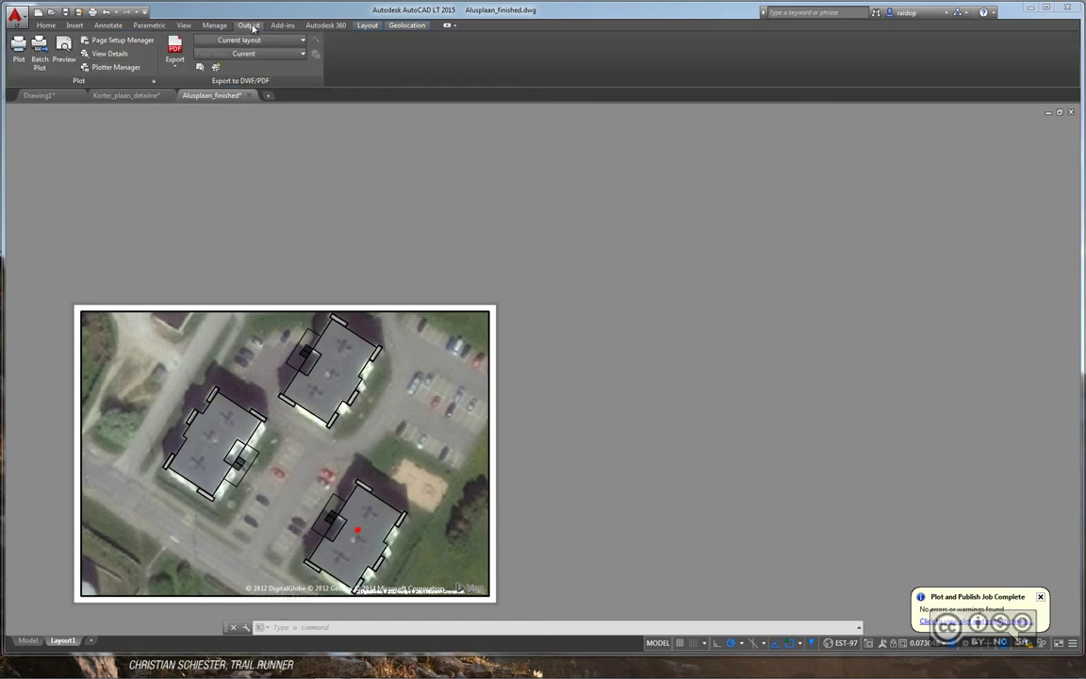
{"action": "left_click", "coordinate": [164, 64]}
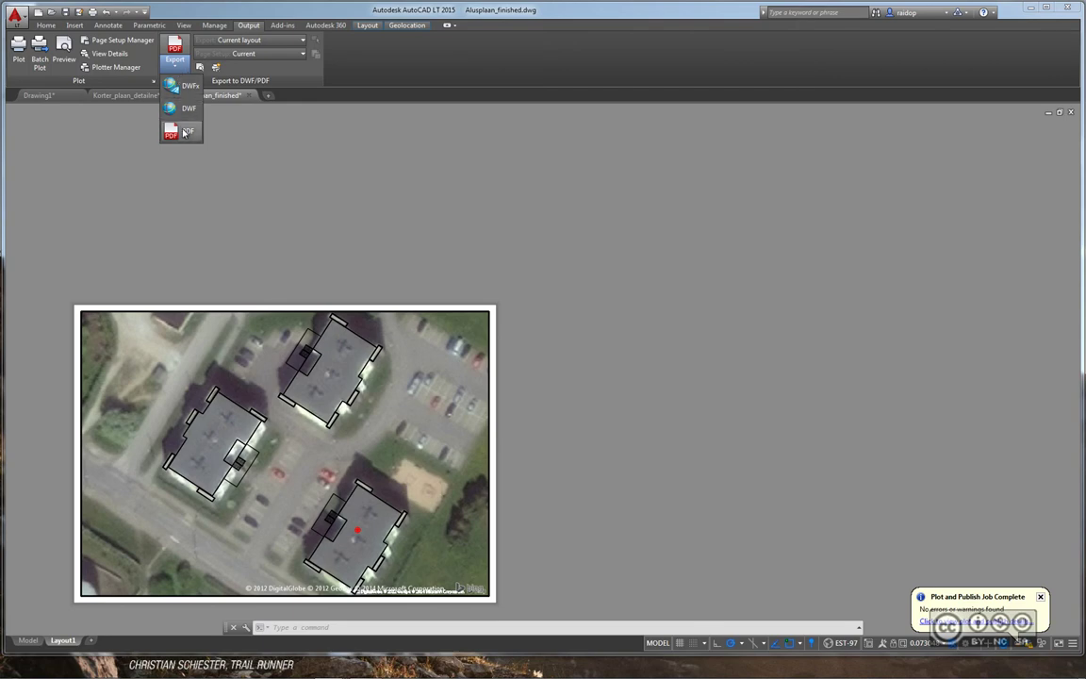
{"action": "left_click", "coordinate": [165, 120]}
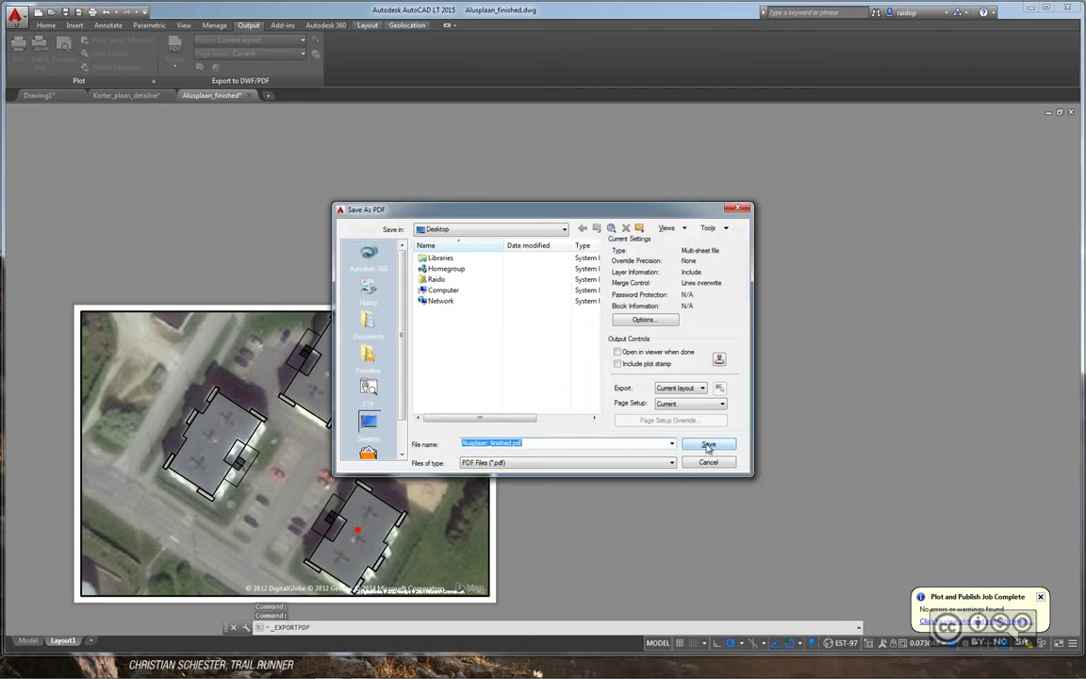
{"action": "left_click", "coordinate": [708, 445]}
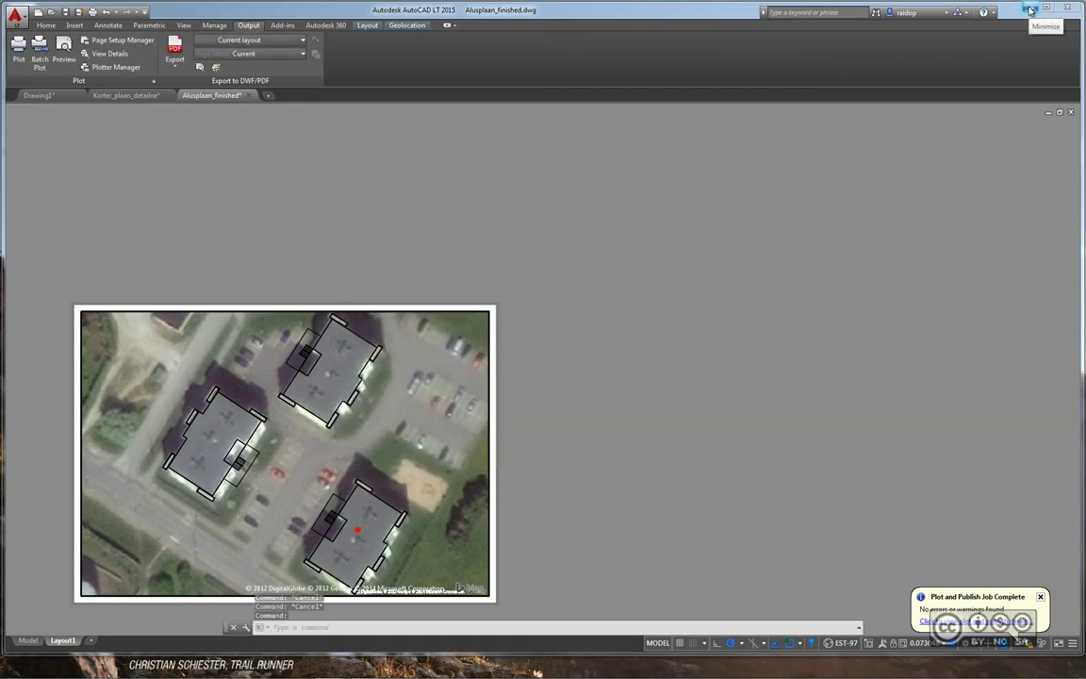
{"action": "key", "text": "super+d"}
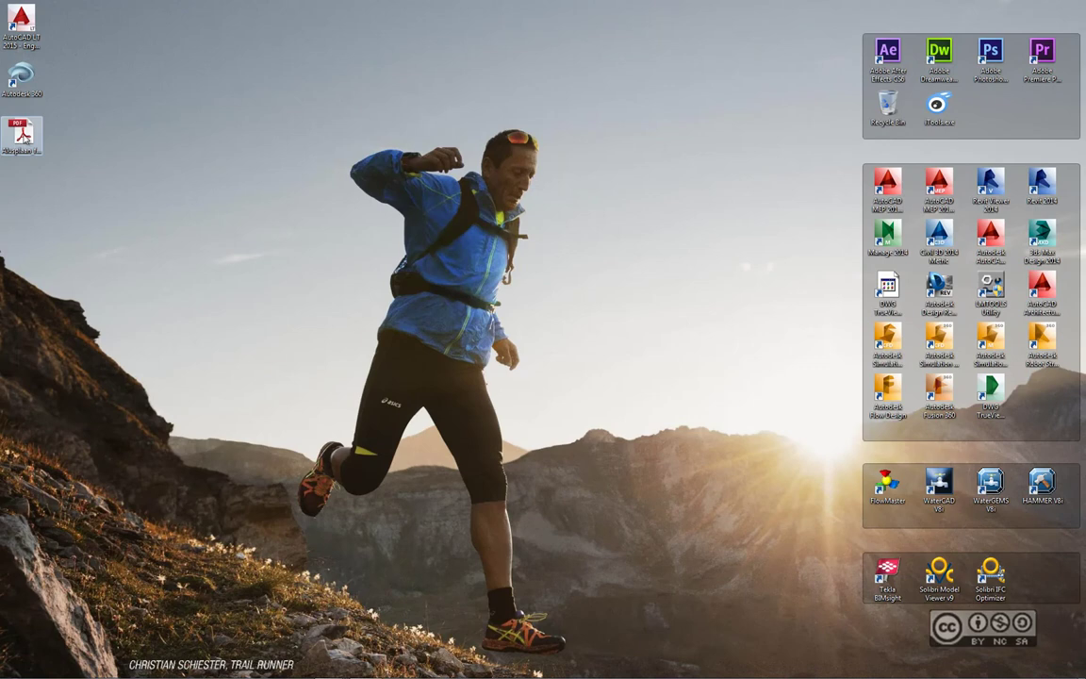
Open Alusplaan_finished.pdf in Acrobat, check the aerial site plan, then close Acrobat
{"action": "double_click", "coordinate": [23, 134]}
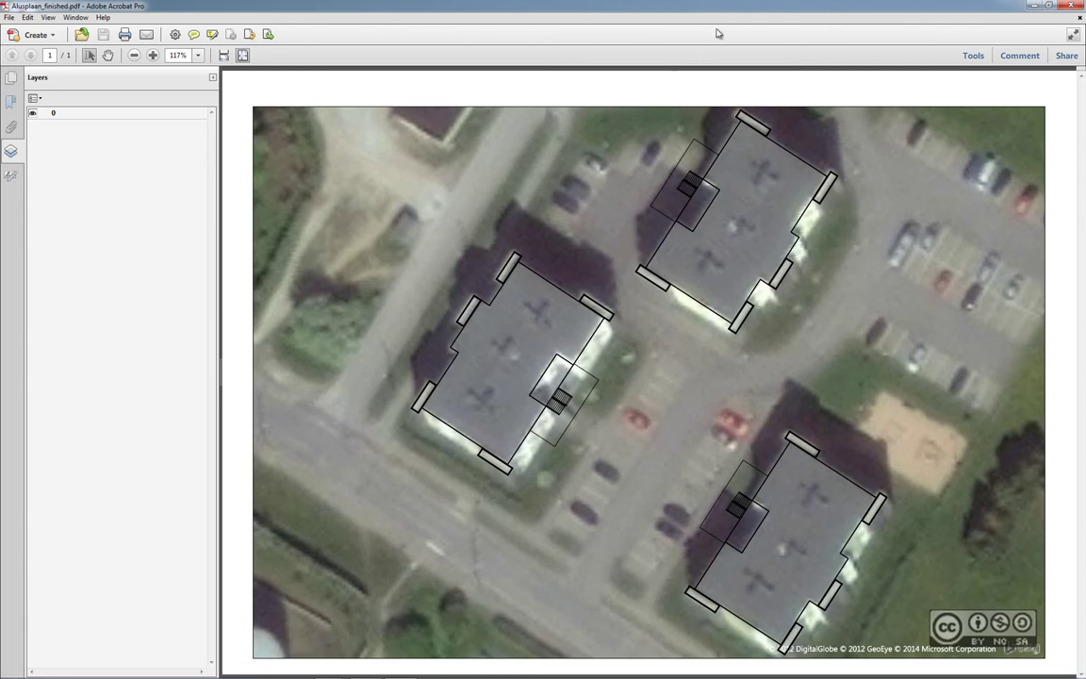
{"action": "left_click", "coordinate": [1070, 7]}
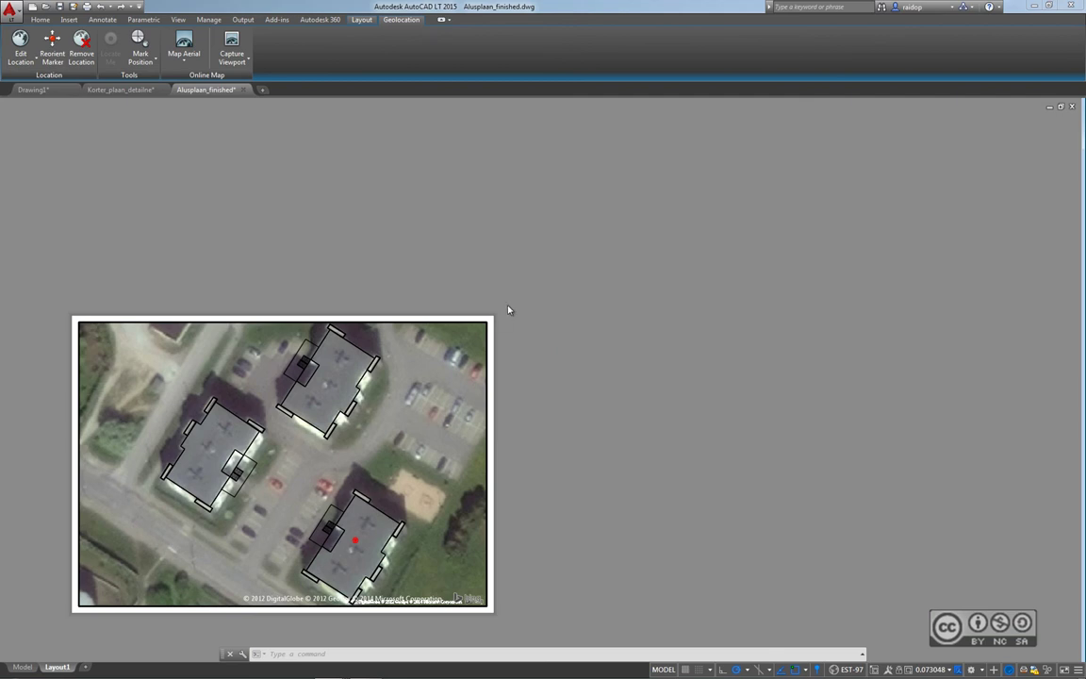
Search AutoCAD help for 'table', locate the TABLE command, then switch back to Korter_plaan_detailne.dwg
{"action": "key", "text": "F1"}
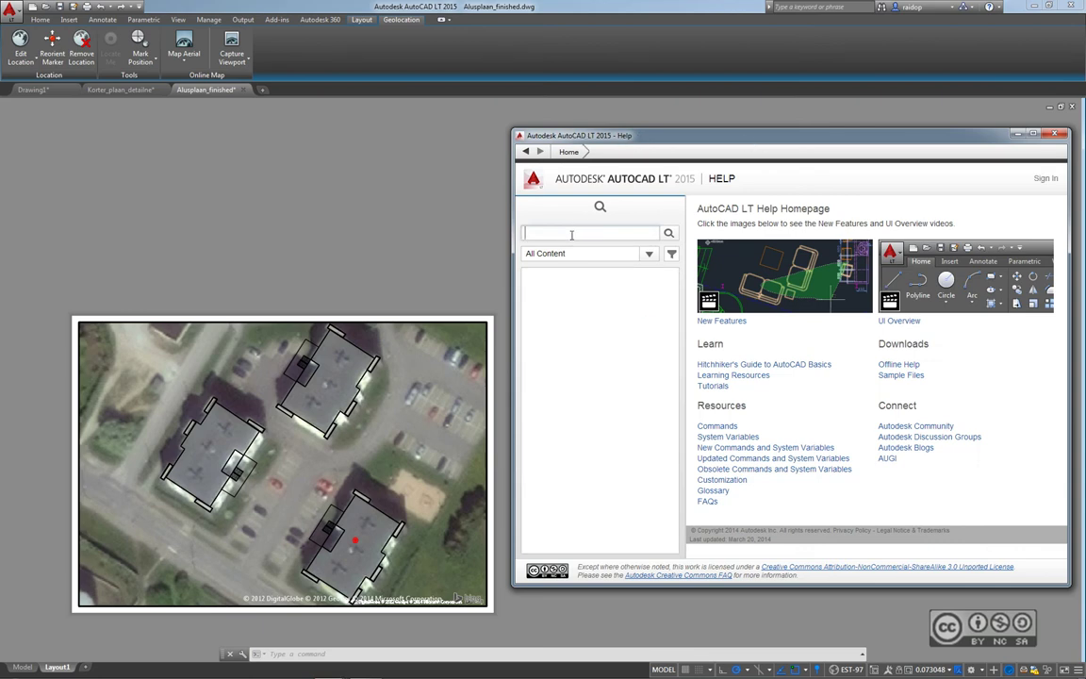
{"action": "type", "text": "tab"}
{"action": "type", "text": "le"}
{"action": "key", "text": "Return"}
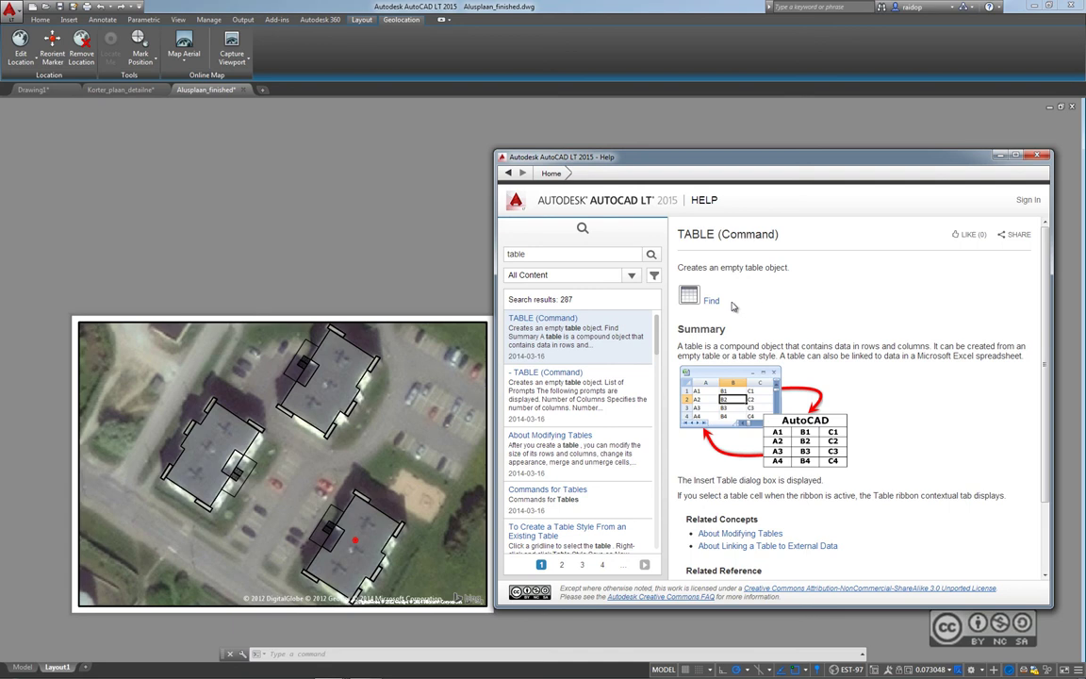
{"action": "left_click", "coordinate": [712, 302]}
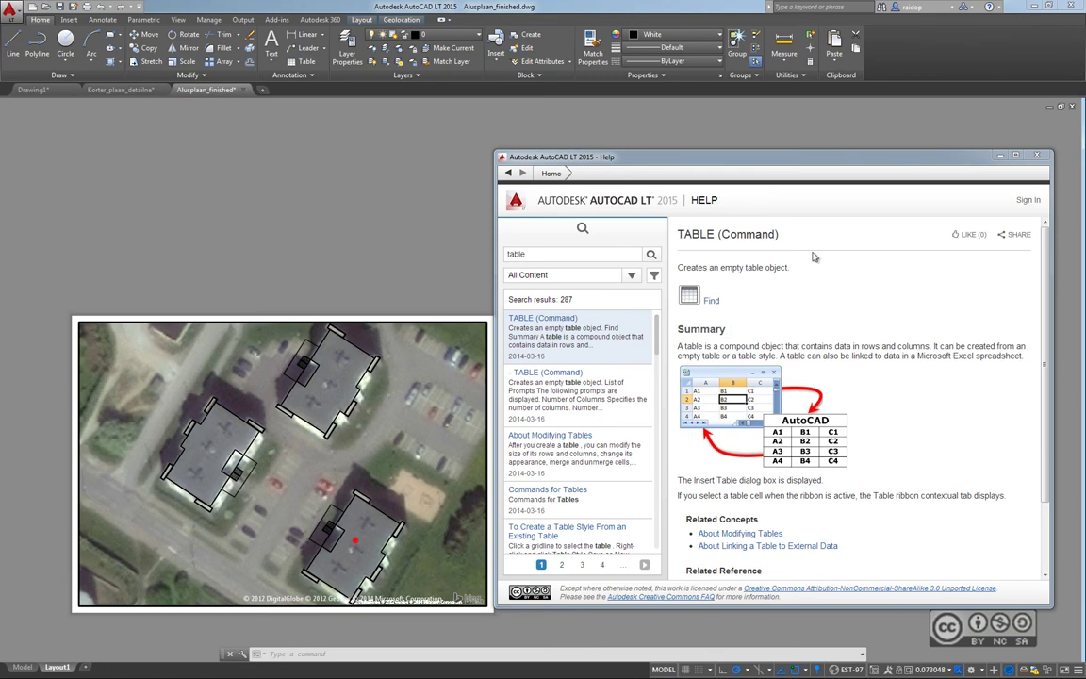
{"action": "left_click", "coordinate": [1037, 155]}
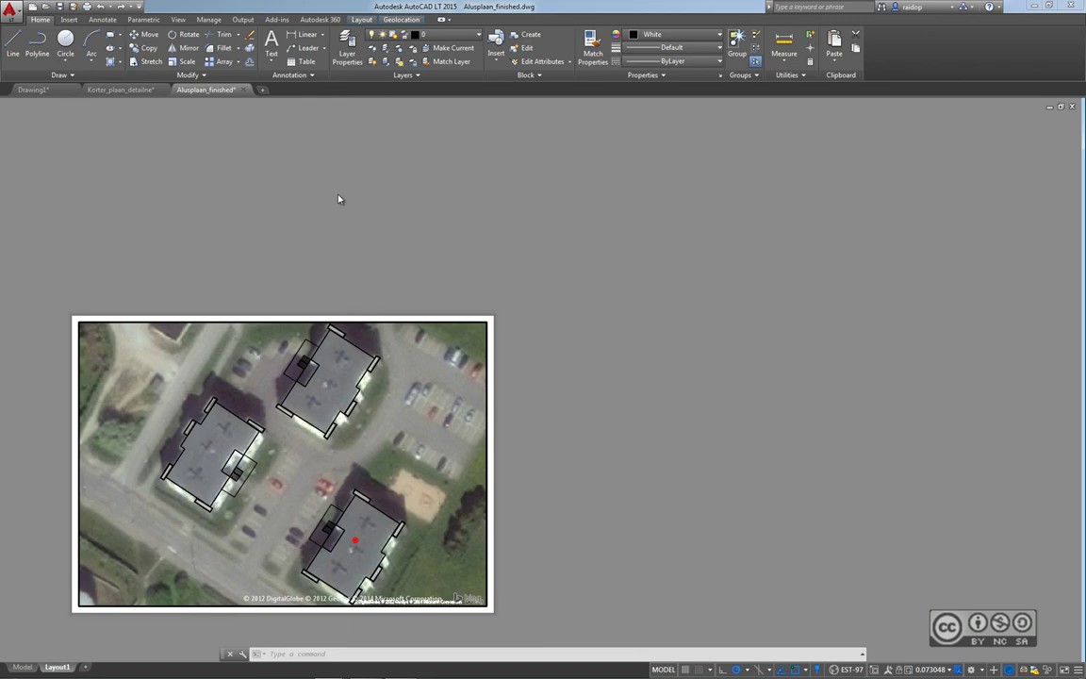
{"action": "key", "text": "ctrl+Tab"}
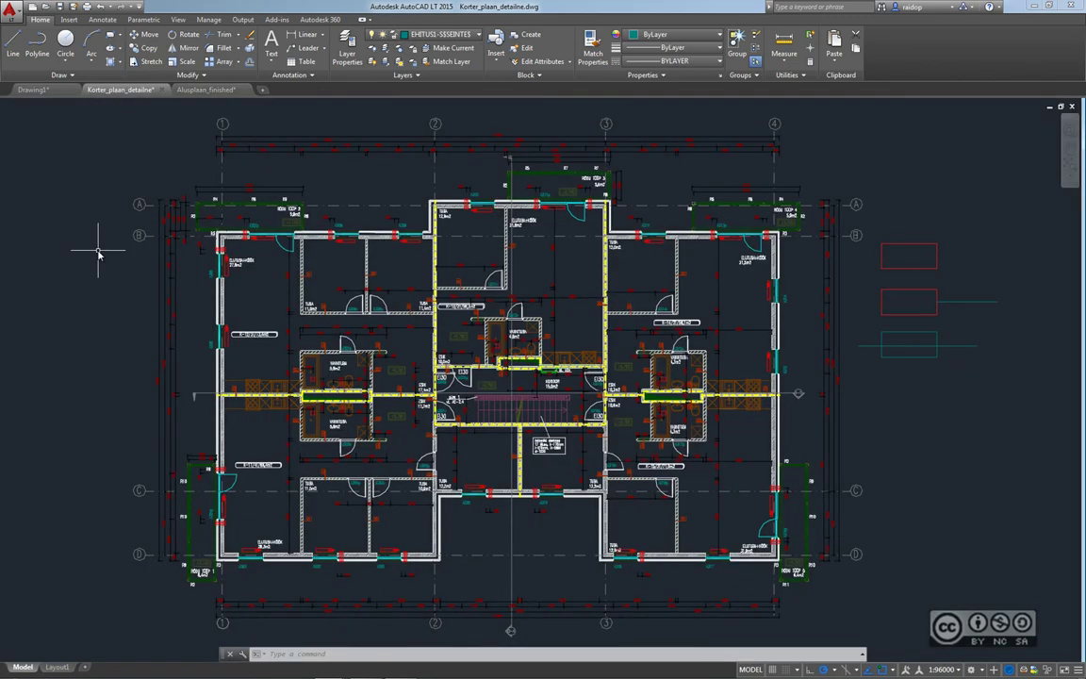